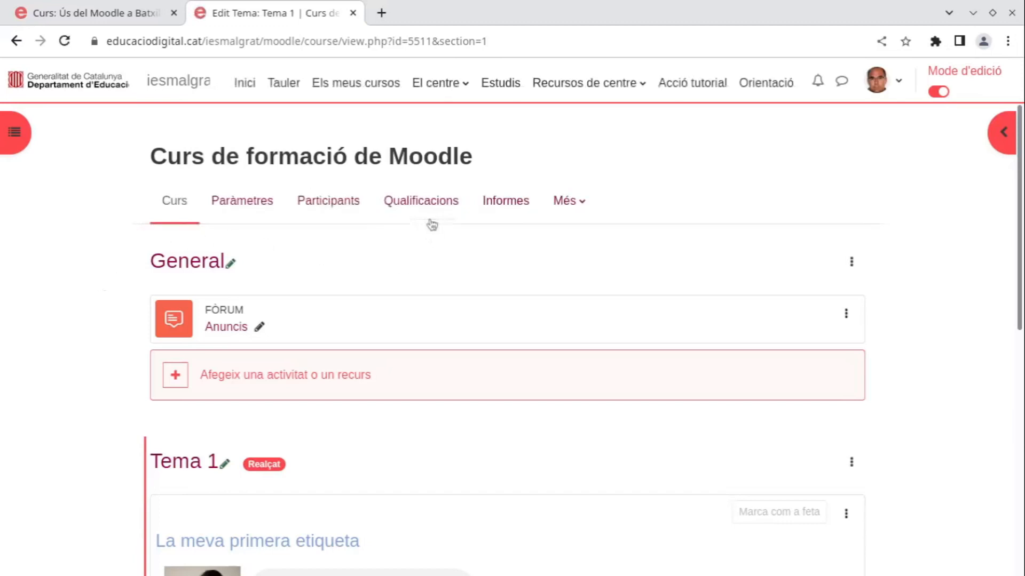
# Step: Open the course's question bank and look through the energy questions it contains
pyautogui.click(576, 207)
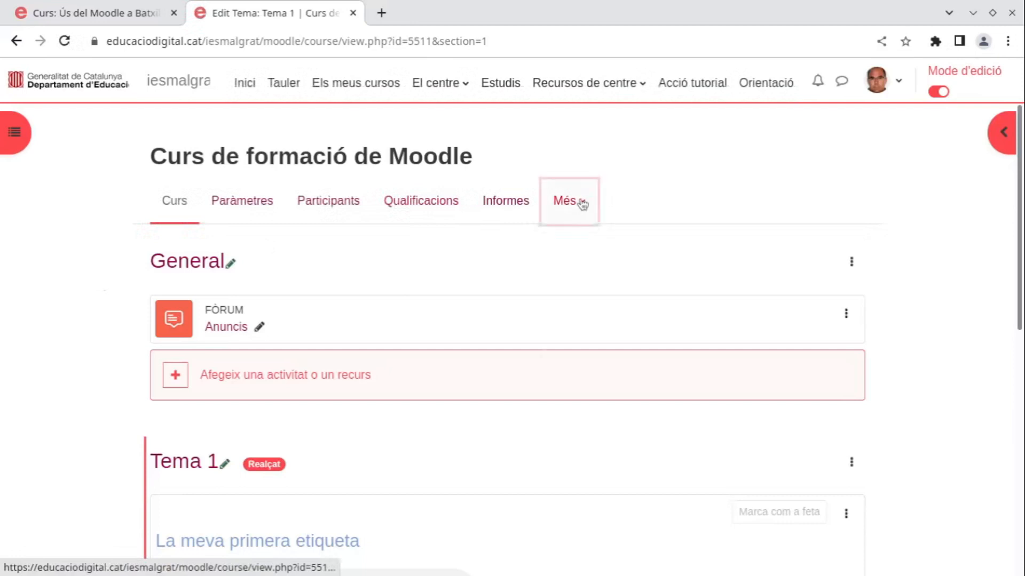
pyautogui.click(595, 246)
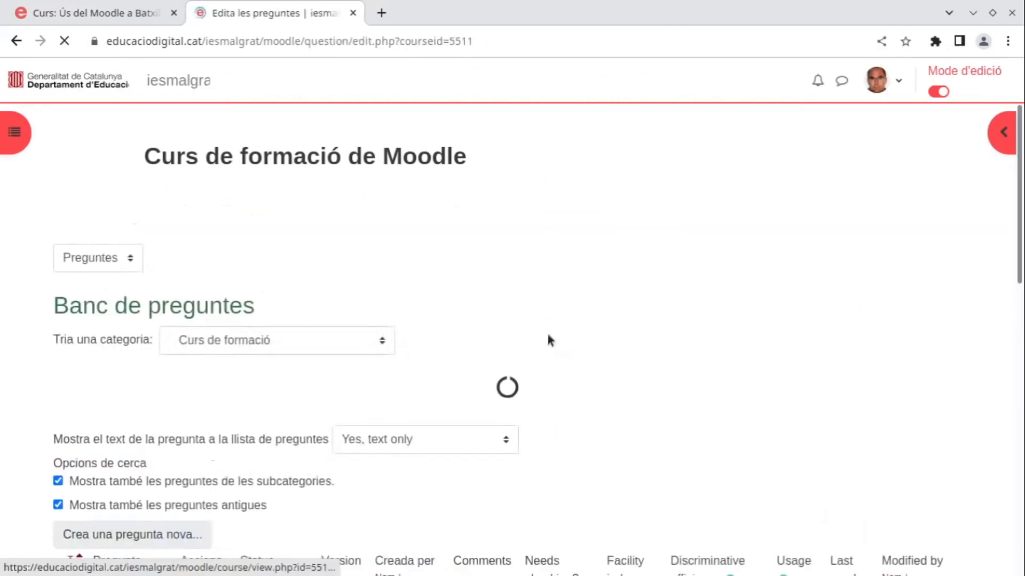
pyautogui.scroll(-5, 389, 389)
pyautogui.scroll(-3, 389, 394)
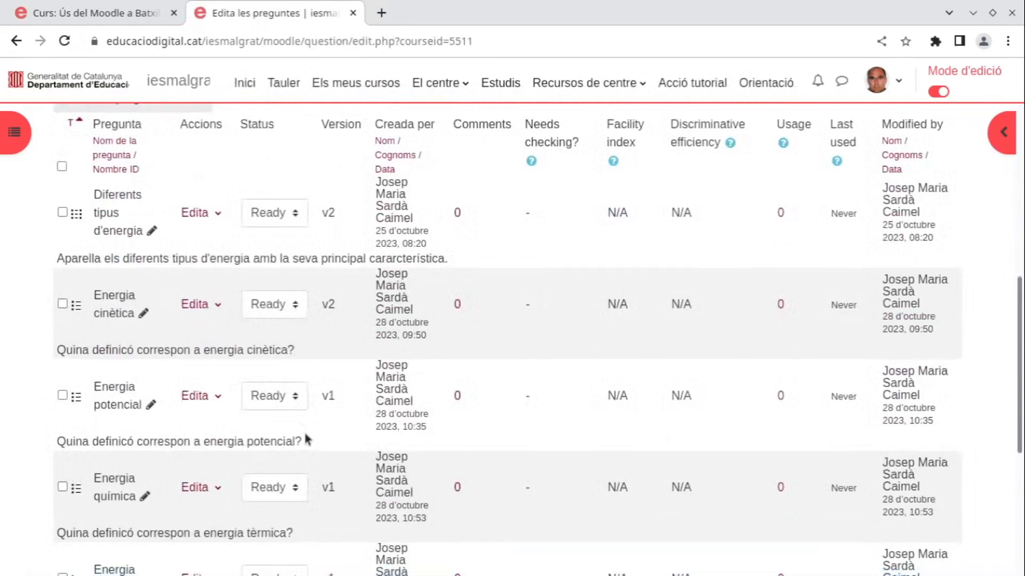
pyautogui.scroll(-3, 305, 434)
pyautogui.scroll(5, 305, 433)
pyautogui.scroll(5, 306, 442)
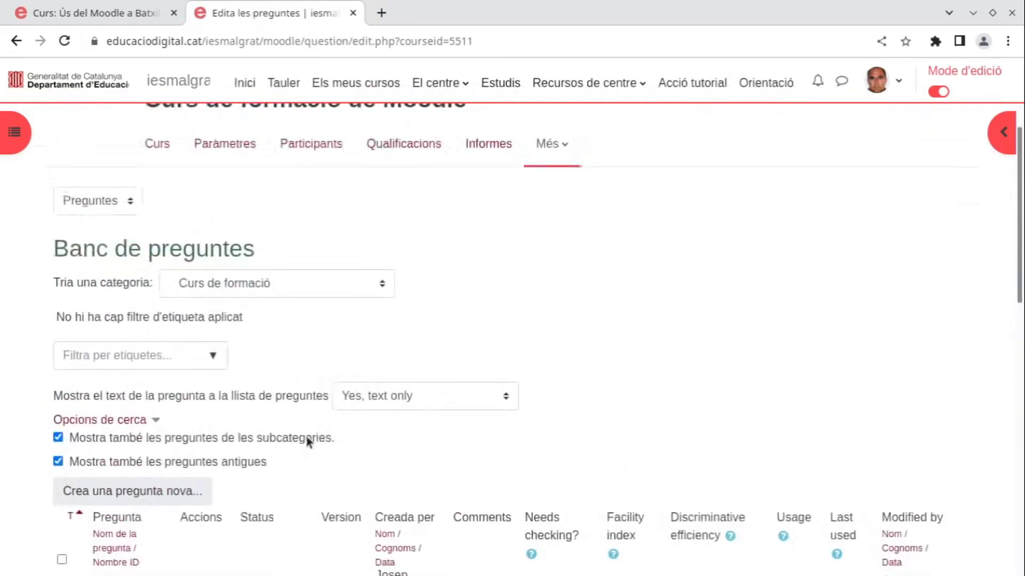
# Step: Return to the course page and add a Qüestionari activity to Tema 1
pyautogui.click(160, 205)
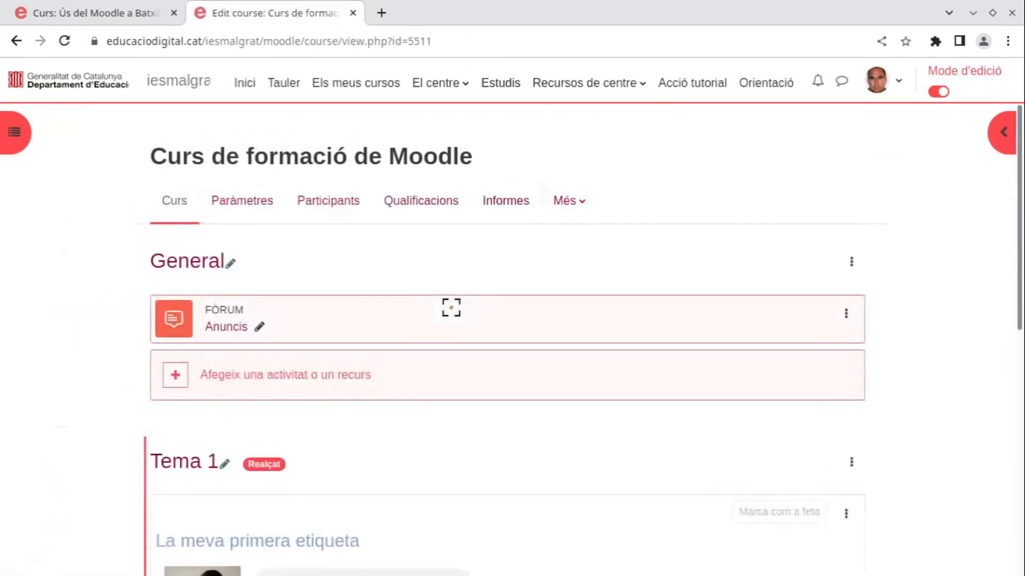
pyautogui.scroll(-3, 434, 289)
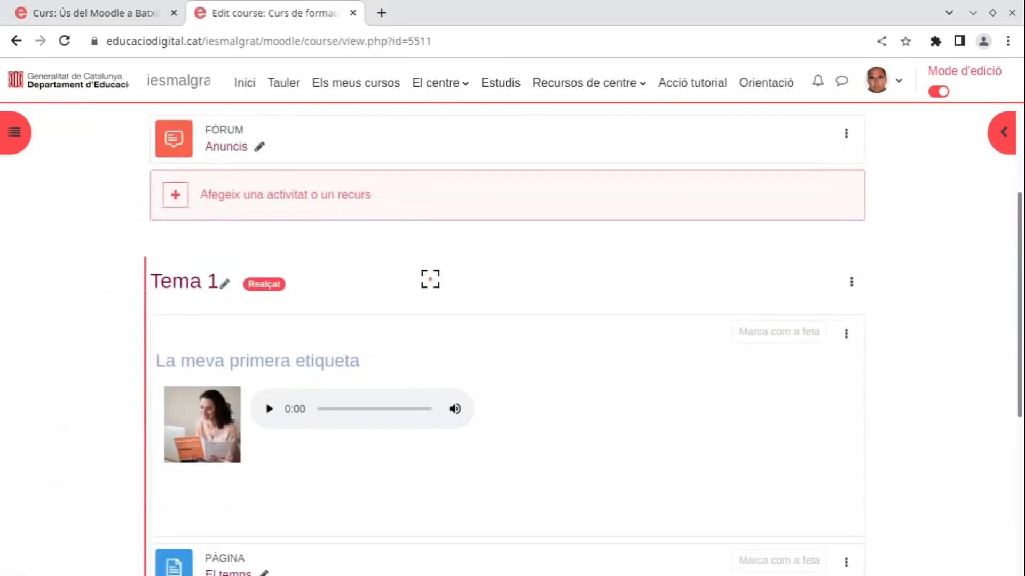
pyautogui.scroll(-2, 409, 270)
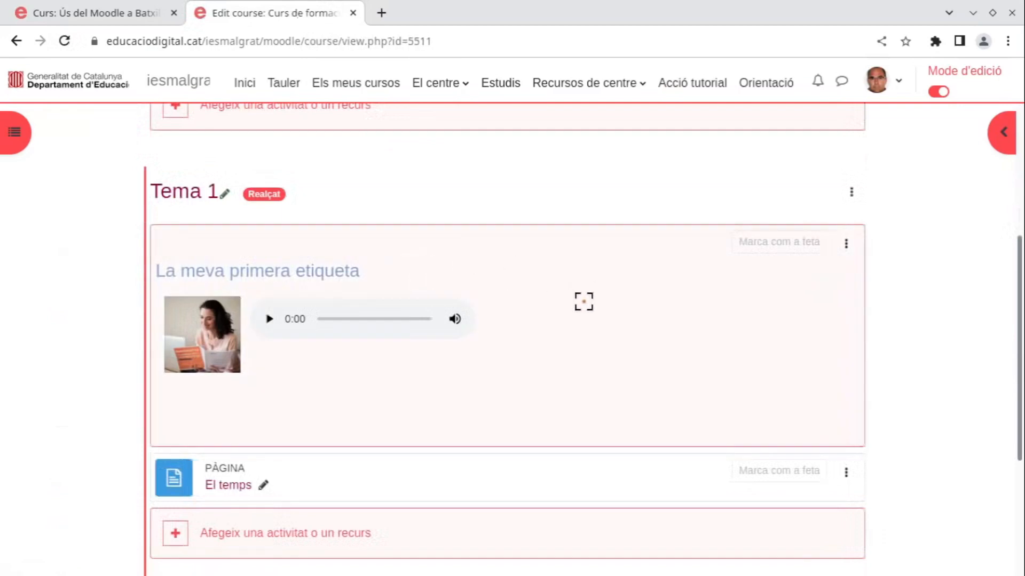
pyautogui.scroll(-3, 569, 304)
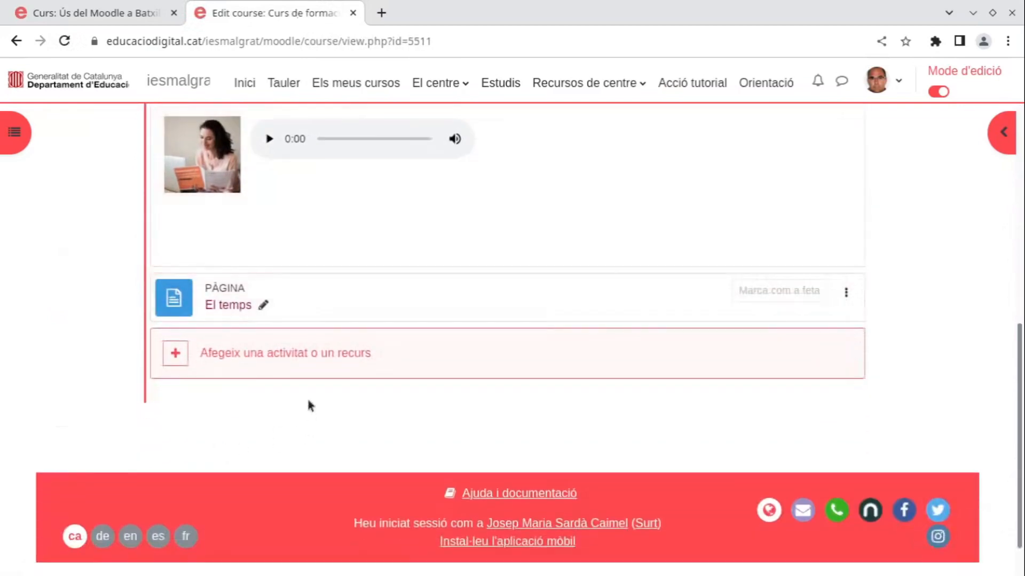
pyautogui.click(327, 359)
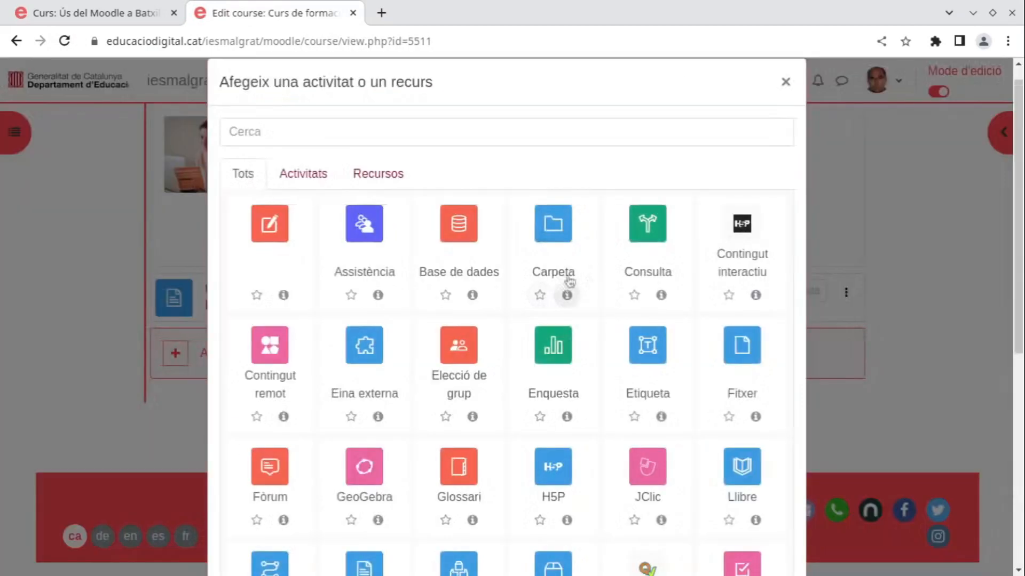
pyautogui.scroll(-5, 567, 281)
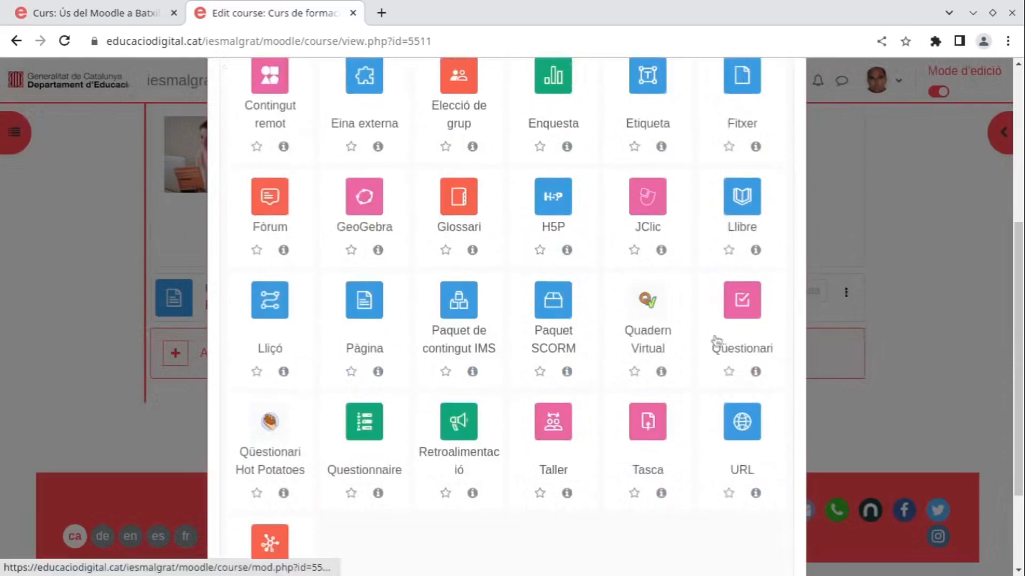
pyautogui.click(741, 306)
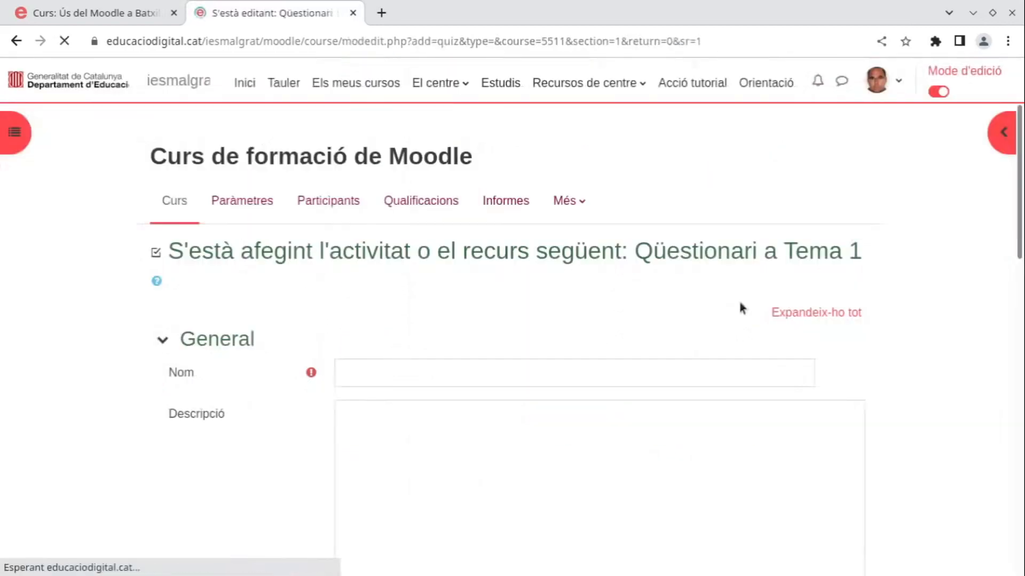
# Step: Name the quiz "Qüestionari d'energia" and enter the description "Preguntes sobre energia."
pyautogui.click(386, 373)
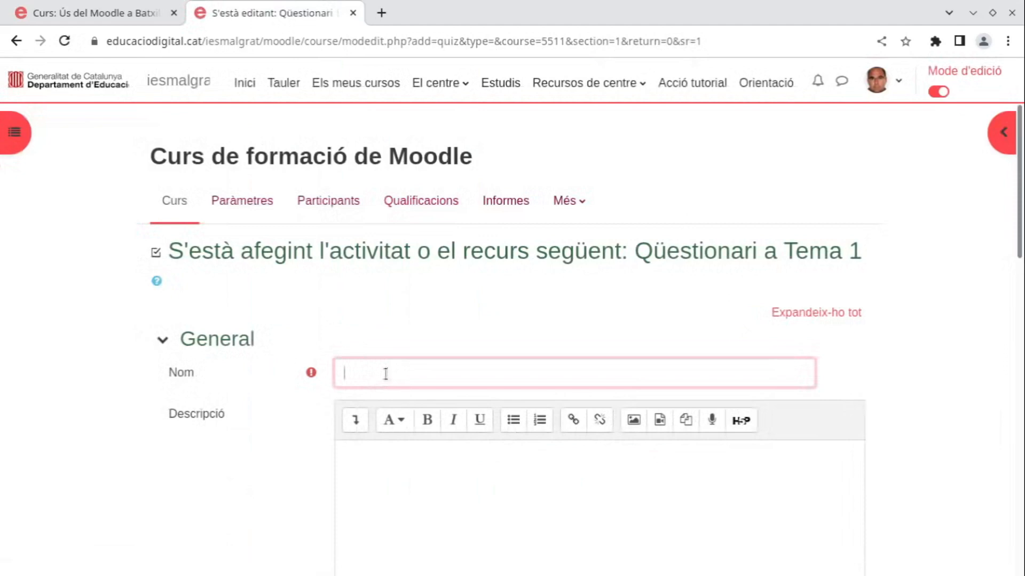
pyautogui.write("Qüestionari d'energia")
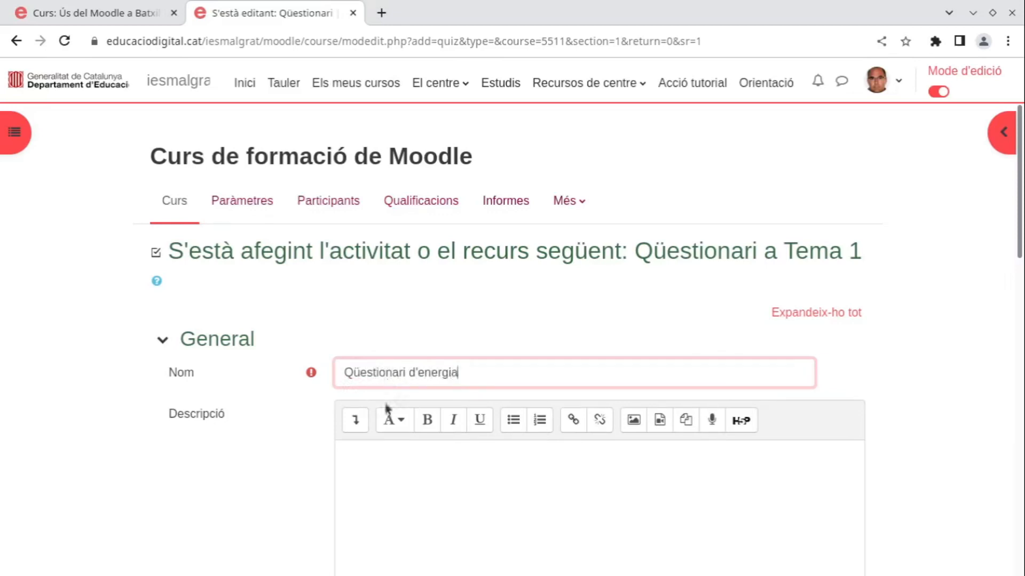
pyautogui.click(401, 466)
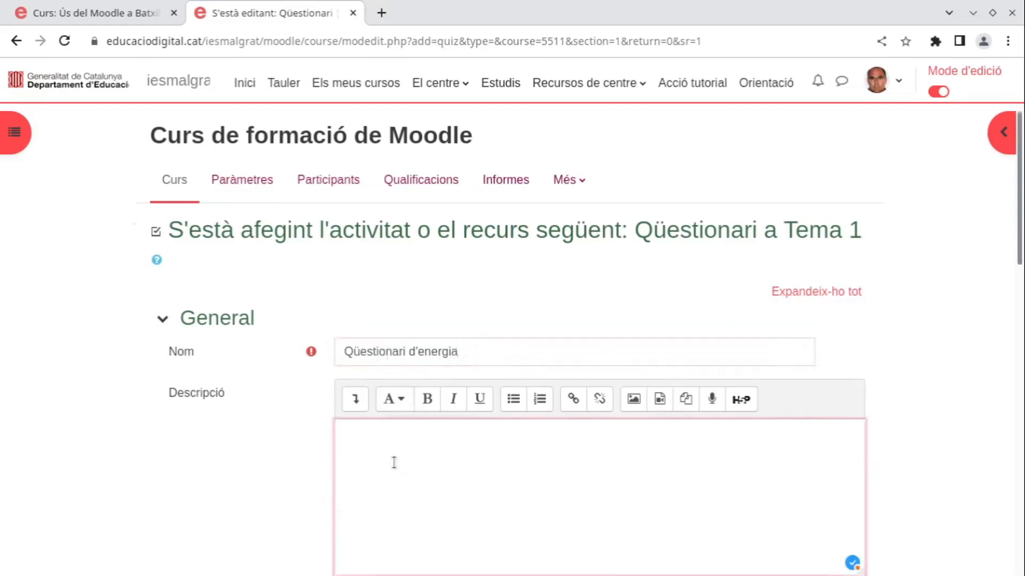
pyautogui.scroll(-2, 394, 463)
pyautogui.write('Pregu')
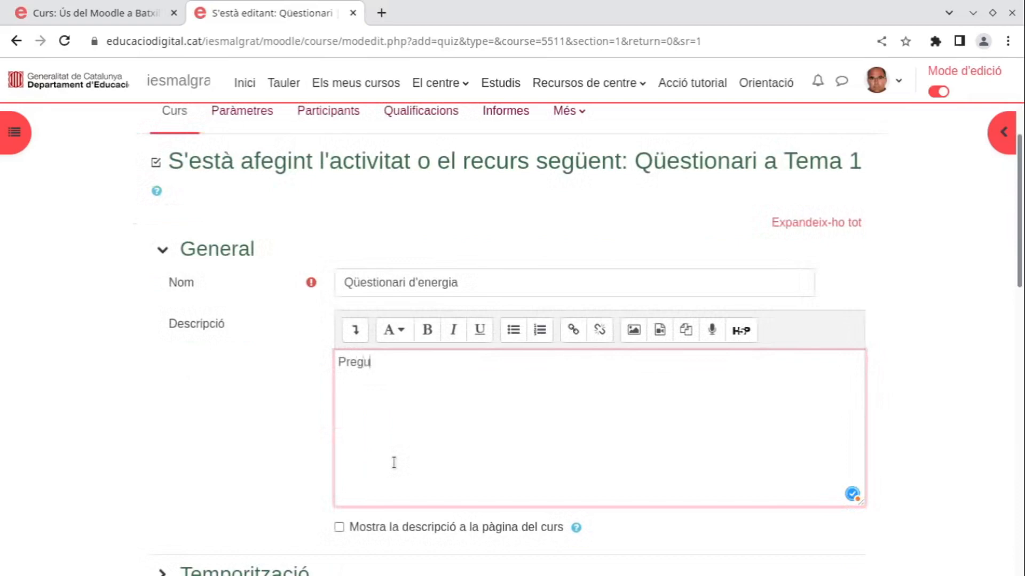
pyautogui.write('ntes sobre energia.')
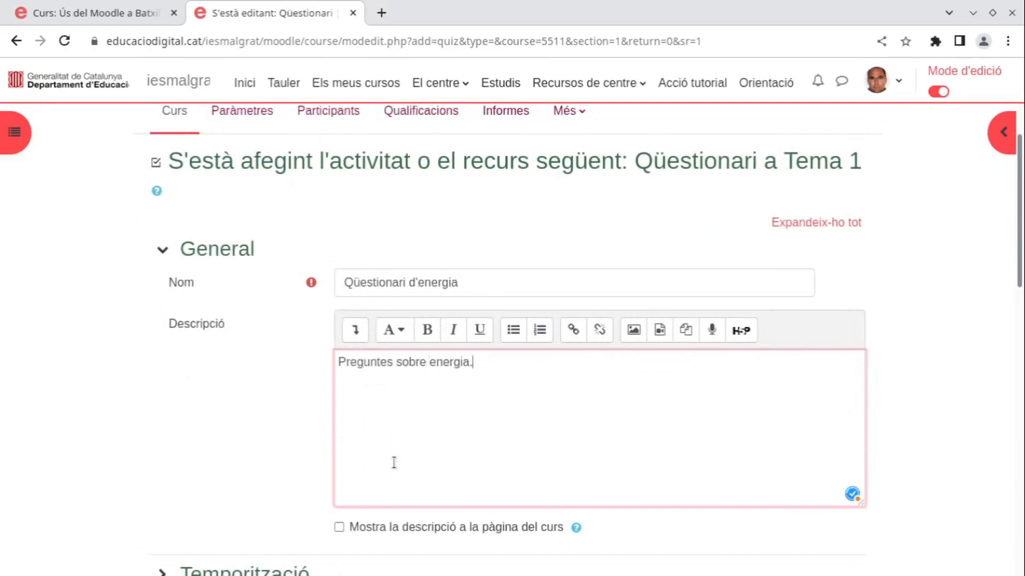
# Step: Enable the quiz's opening and closing dates in Temporització, and set the closing day to 5 de novembre 2023
pyautogui.scroll(-3, 514, 424)
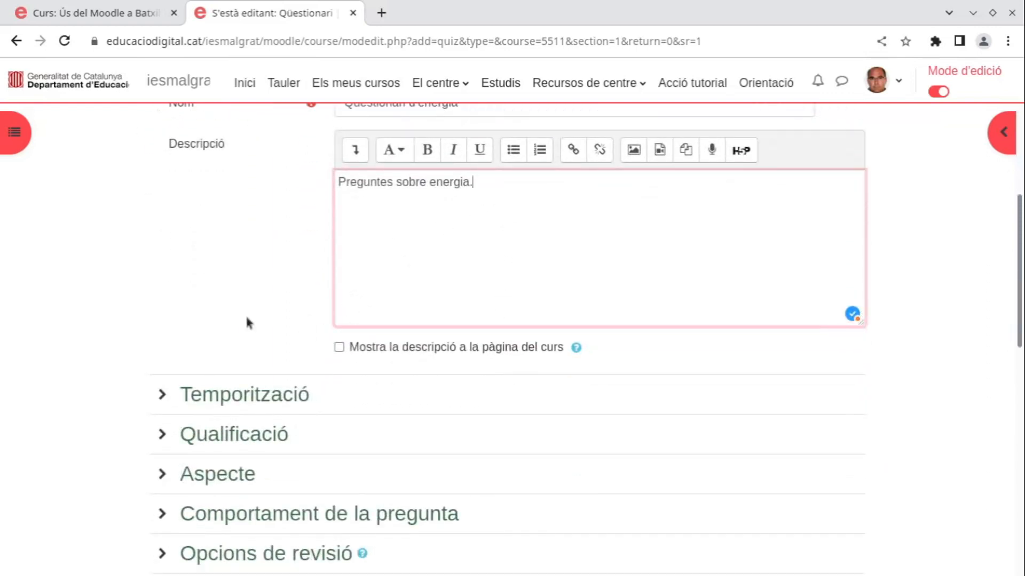
pyautogui.scroll(-5, 245, 316)
pyautogui.scroll(-4, 247, 389)
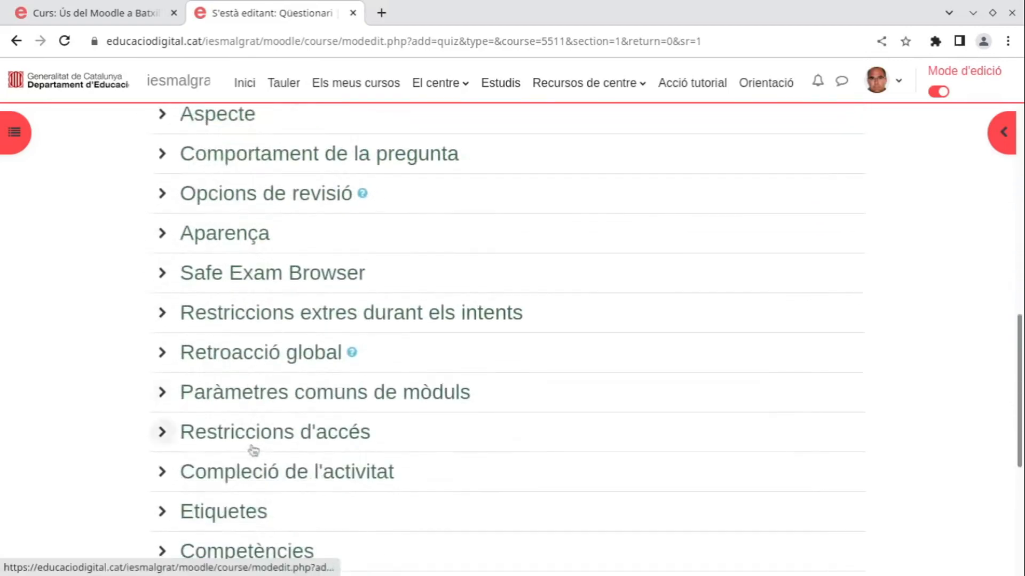
pyautogui.scroll(8, 245, 428)
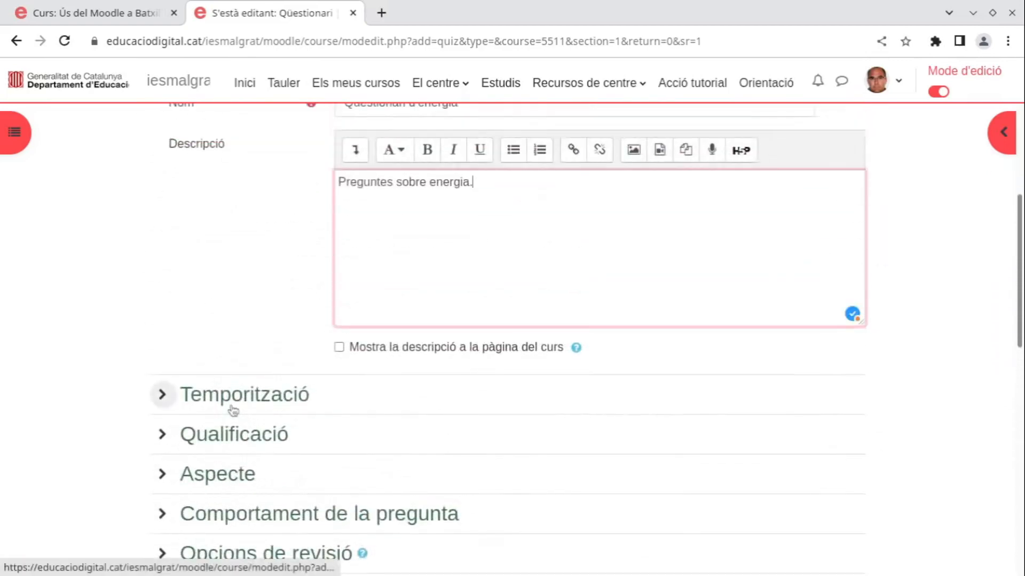
pyautogui.scroll(-2, 258, 300)
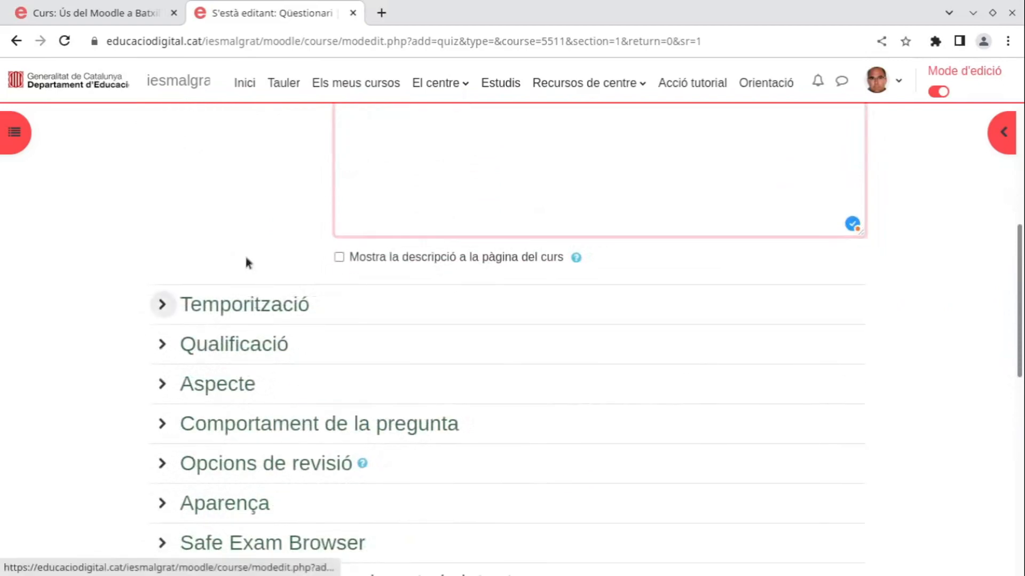
pyautogui.click(190, 311)
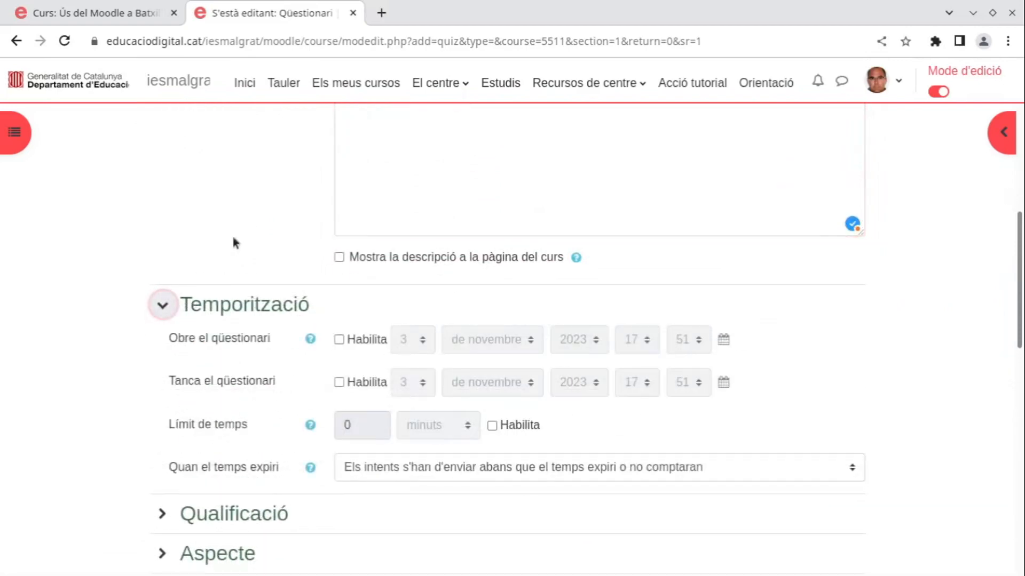
pyautogui.click(339, 340)
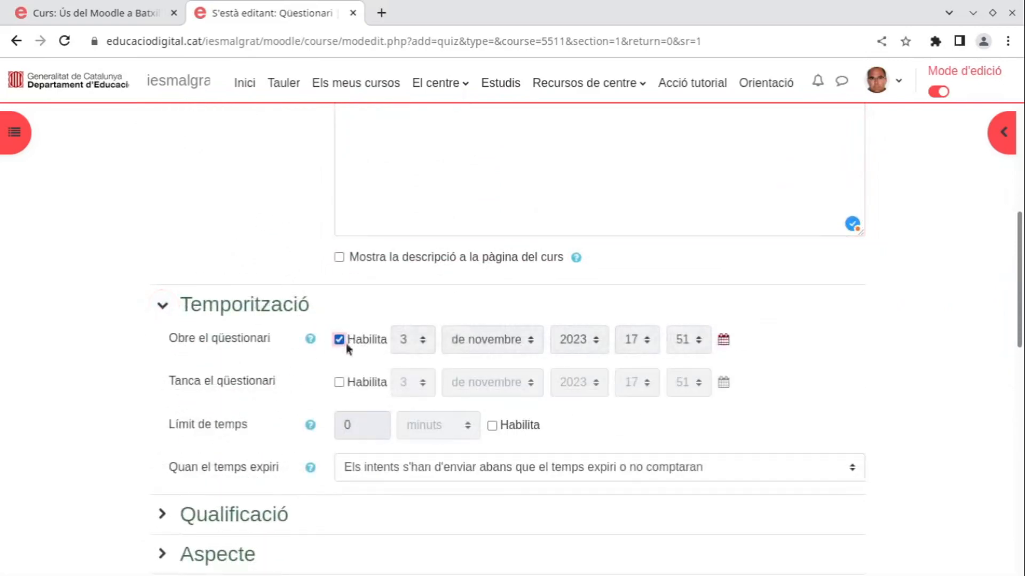
pyautogui.click(340, 382)
pyautogui.click(407, 383)
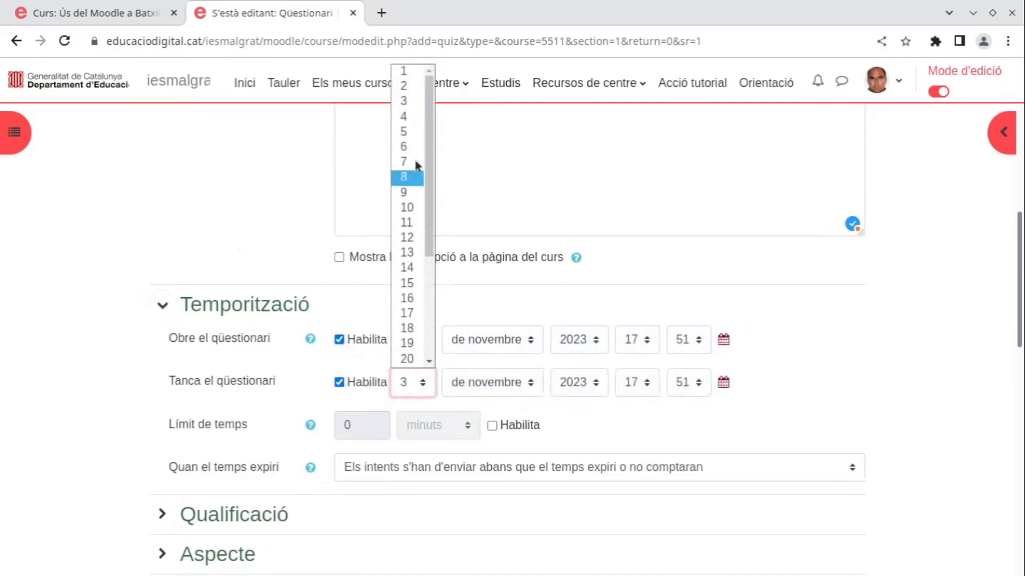
pyautogui.click(411, 133)
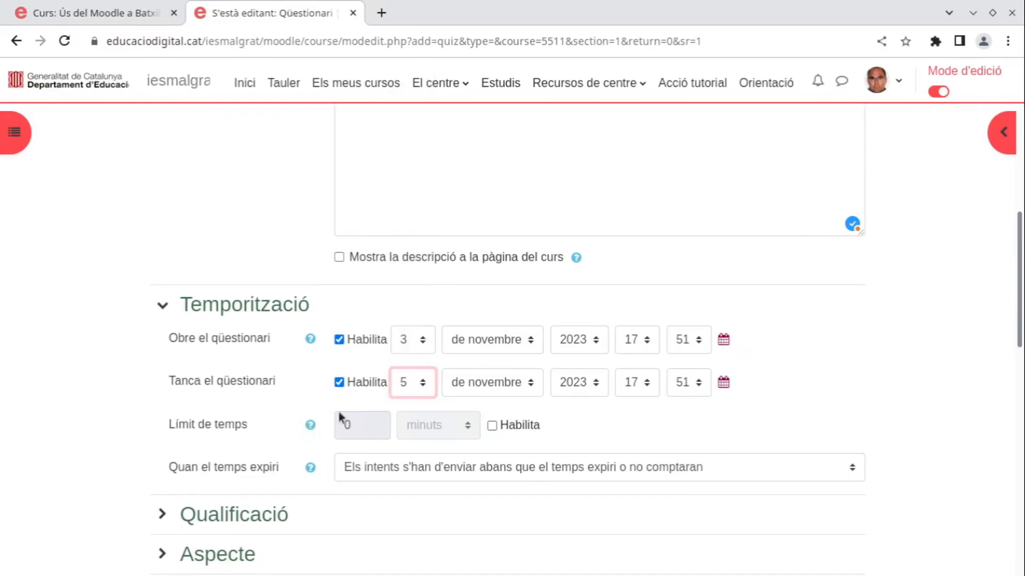
# Step: Enable a 20-minute time limit for the quiz and disable it again
pyautogui.click(491, 426)
pyautogui.click(341, 425)
pyautogui.write('2')
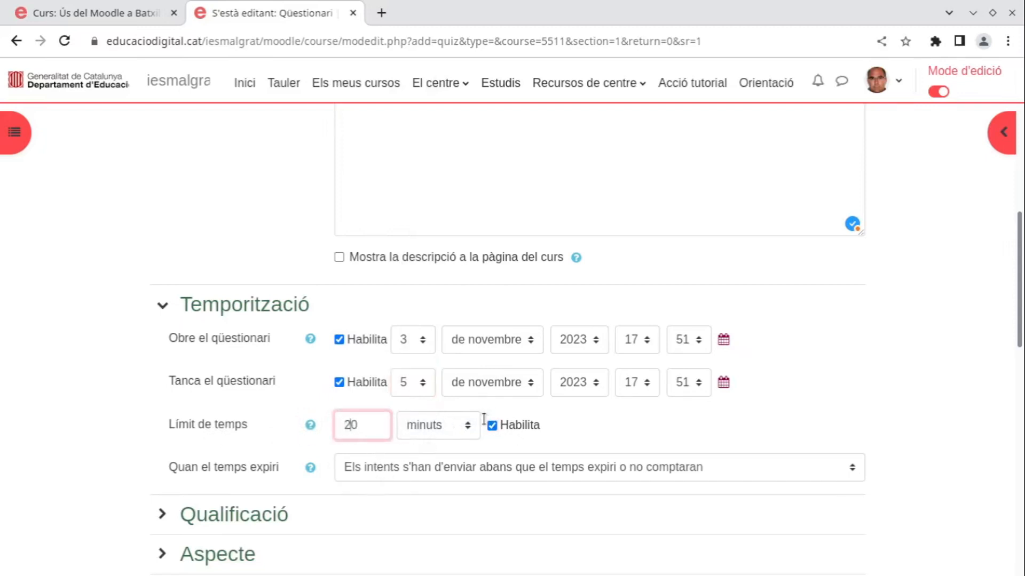
pyautogui.scroll(-3, 604, 294)
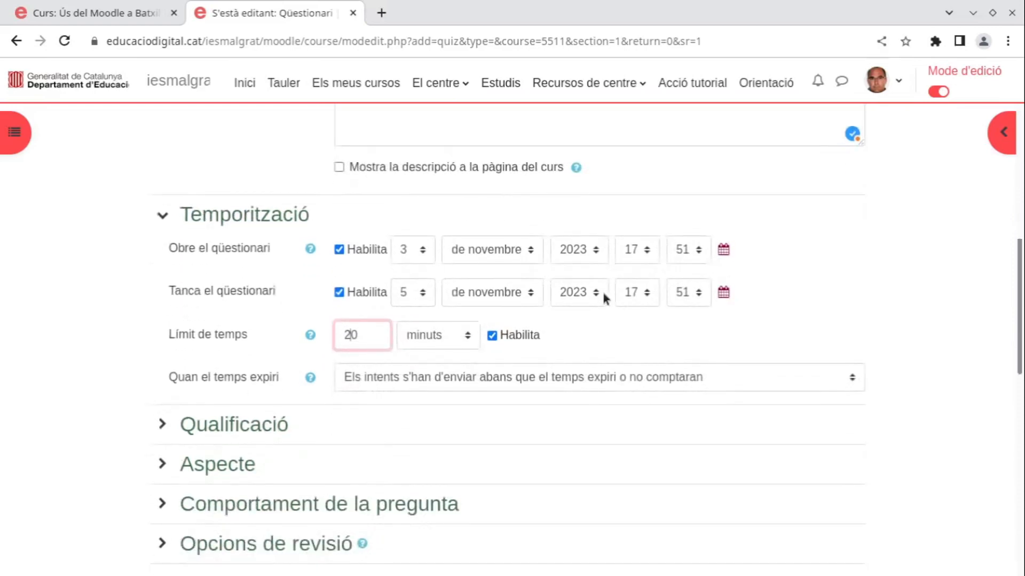
pyautogui.click(492, 336)
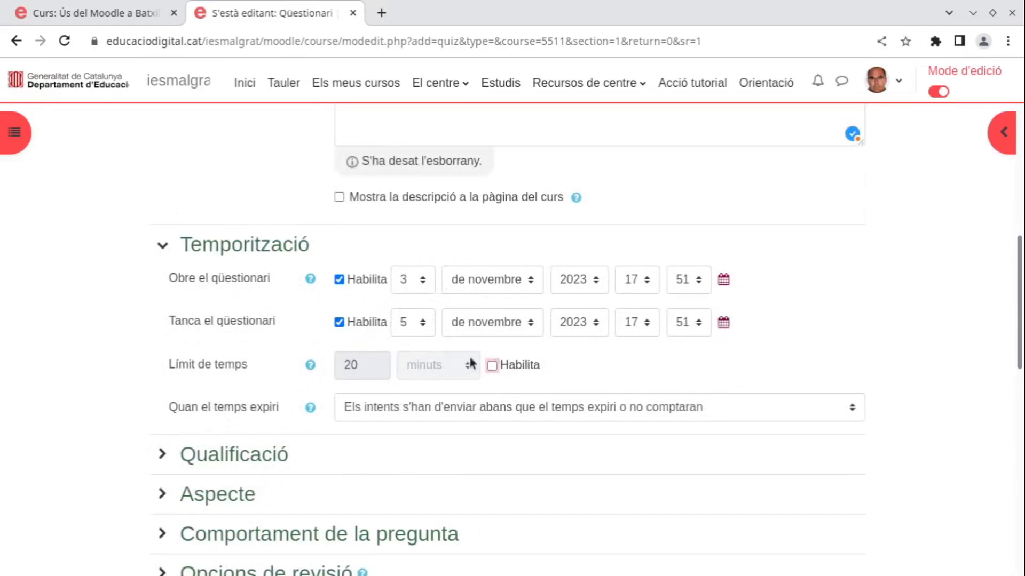
# Step: Set the action on time expiry to "Els intents oberts s'envien automàticament" and collapse the Temporització section
pyautogui.click(455, 406)
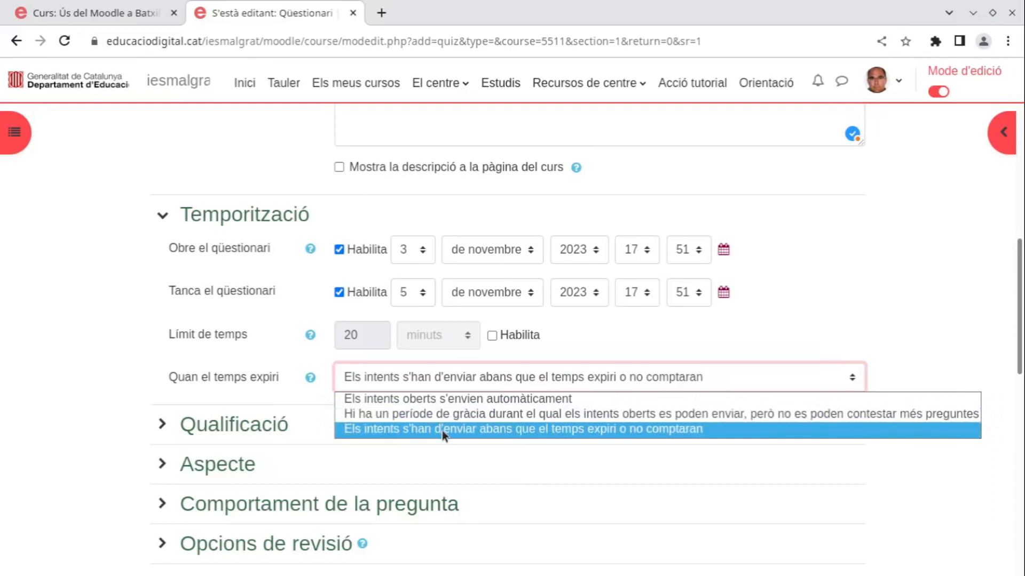
pyautogui.click(451, 399)
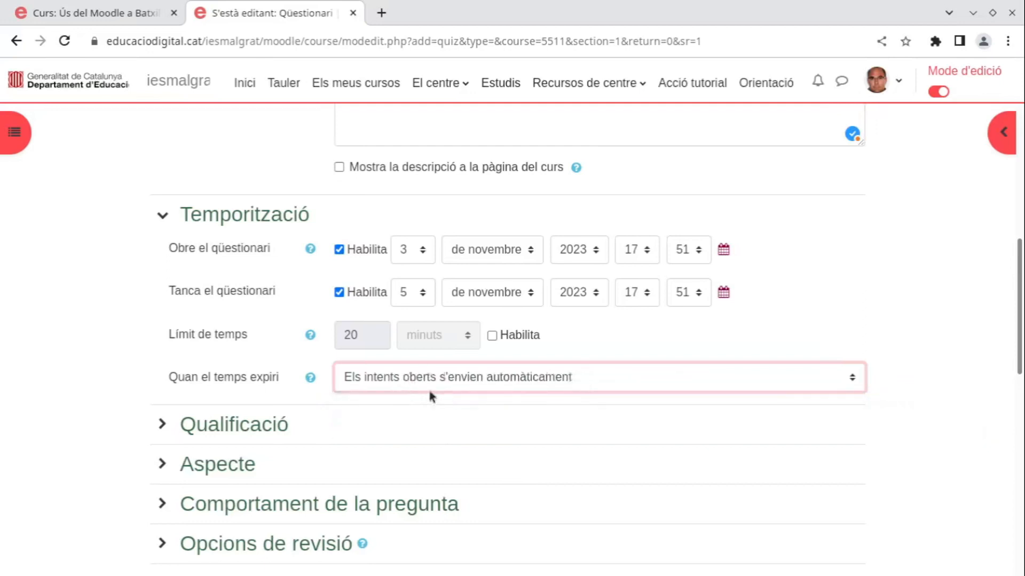
pyautogui.click(163, 215)
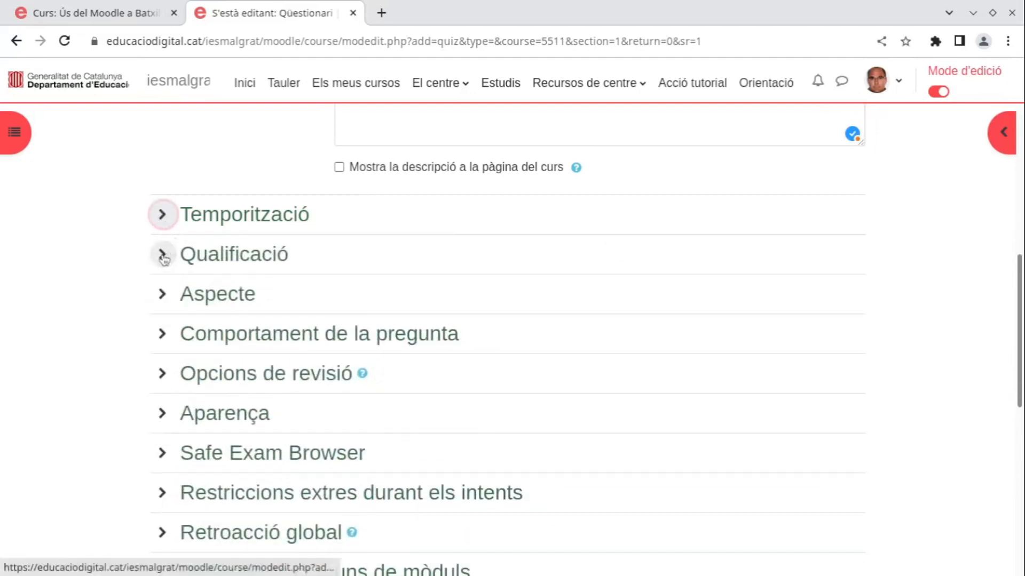
# Step: Set the quiz's grading method to "Qualificació mitjana" and collapse the Qualificació section
pyautogui.click(163, 256)
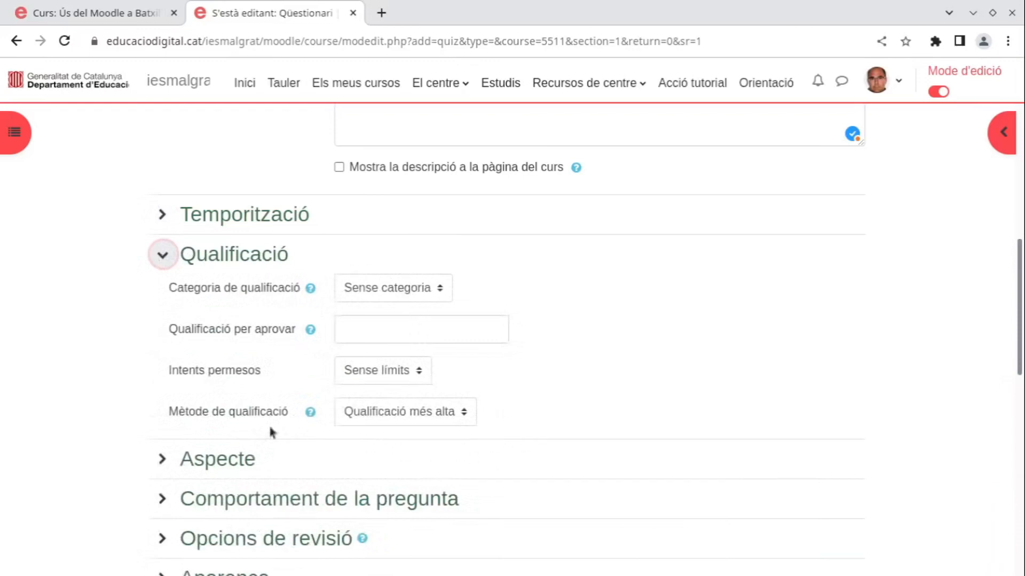
pyautogui.click(400, 415)
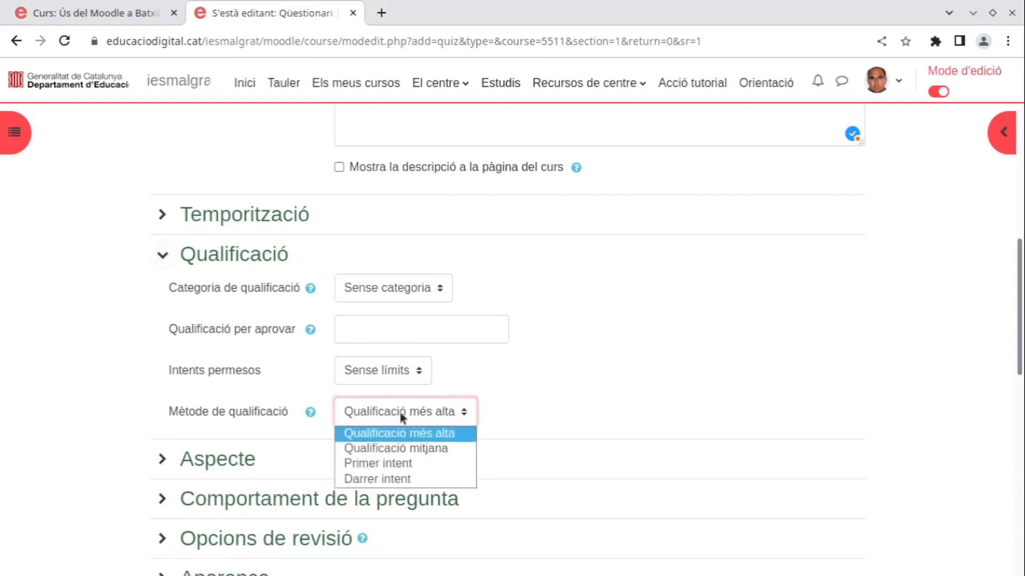
pyautogui.click(401, 448)
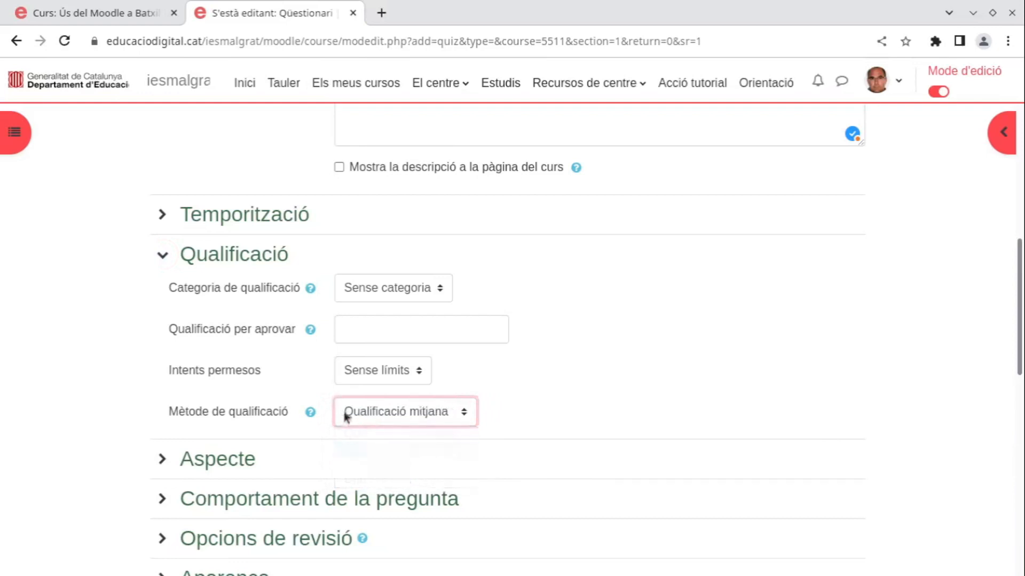
pyautogui.click(159, 261)
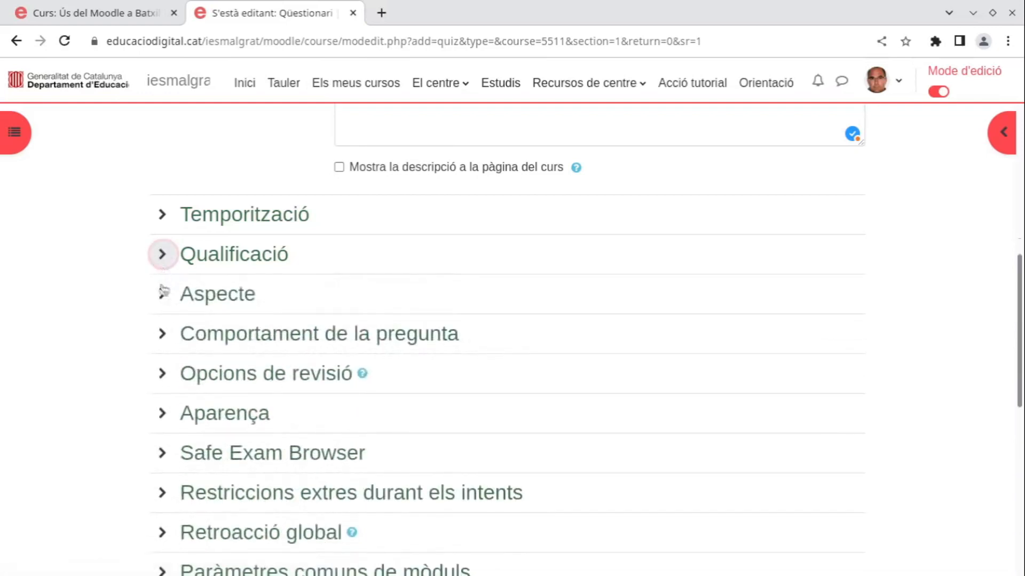
# Step: Review the new-page setting in Aspecte and the shuffling and question behaviour settings in Comportament de la pregunta
pyautogui.click(163, 295)
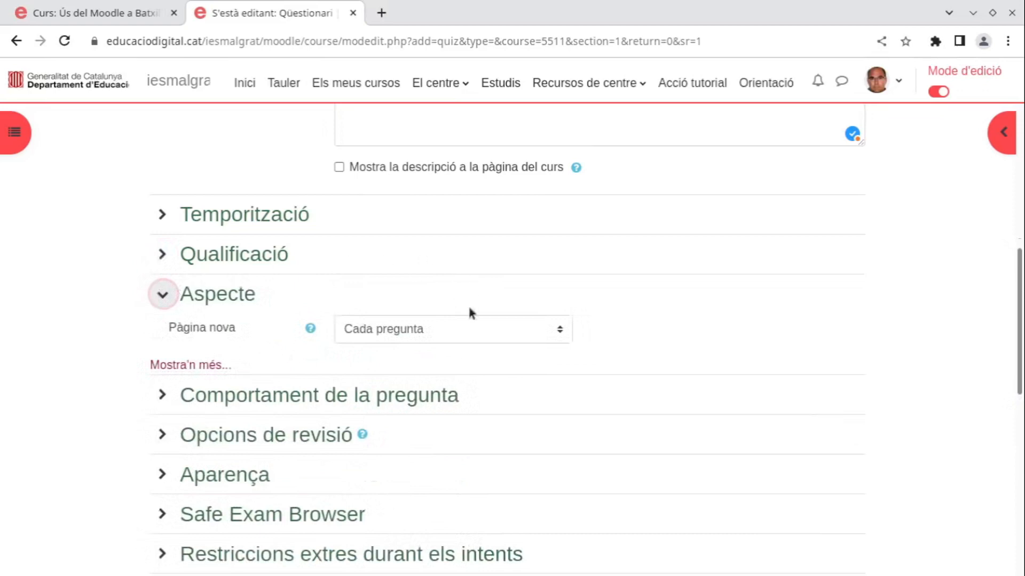
pyautogui.click(455, 336)
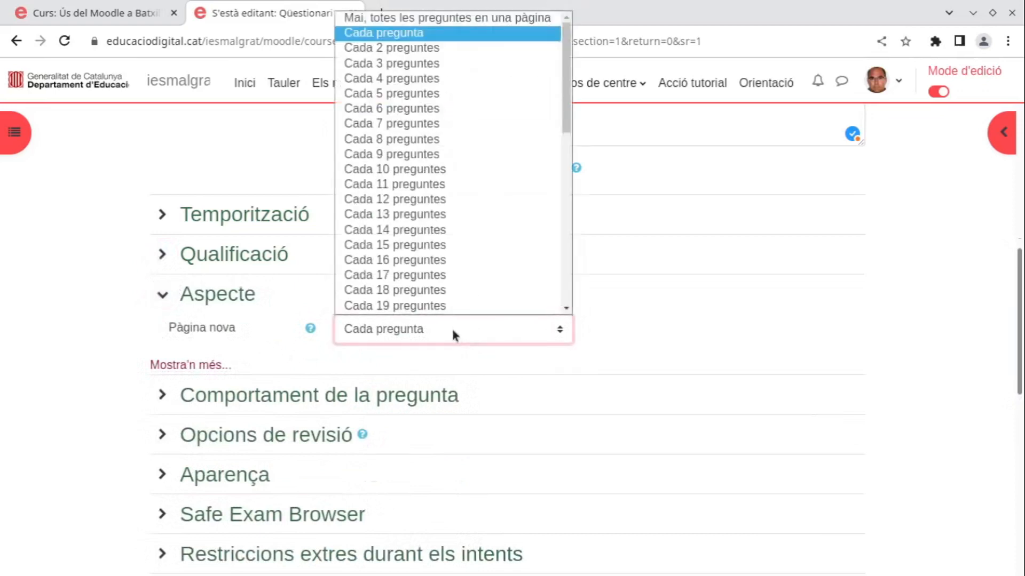
pyautogui.click(452, 331)
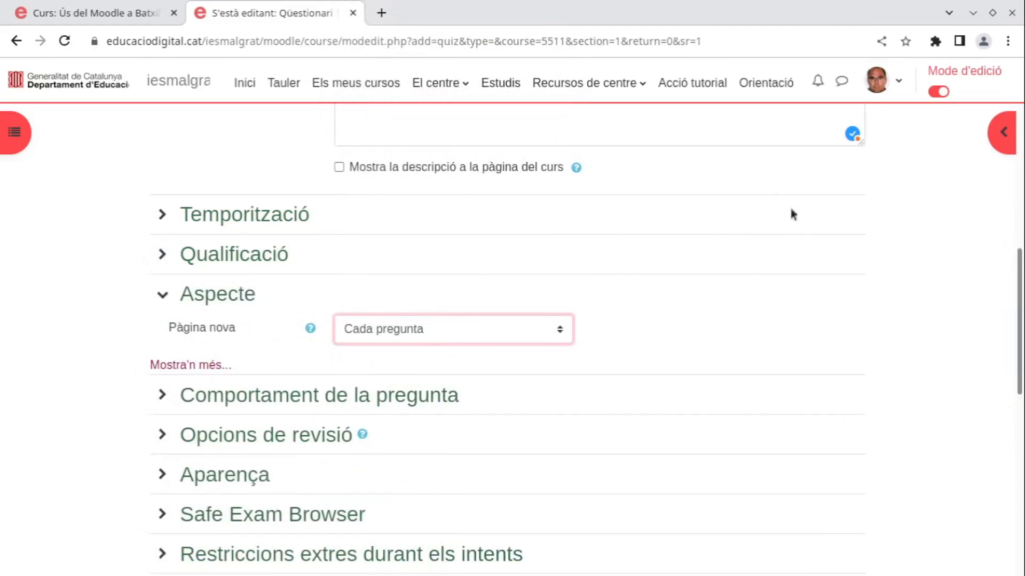
pyautogui.click(159, 297)
pyautogui.click(168, 335)
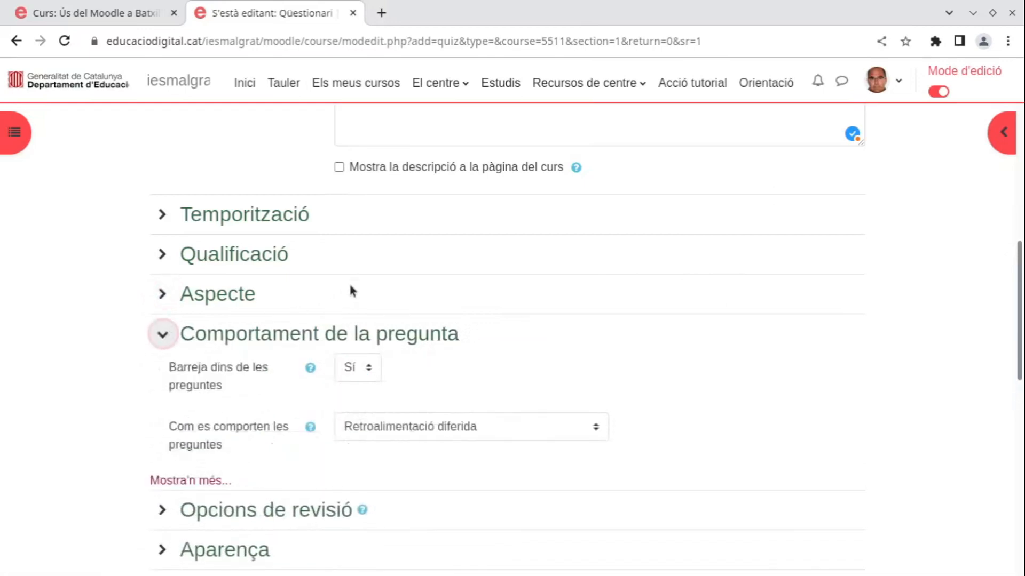
pyautogui.scroll(-3, 357, 294)
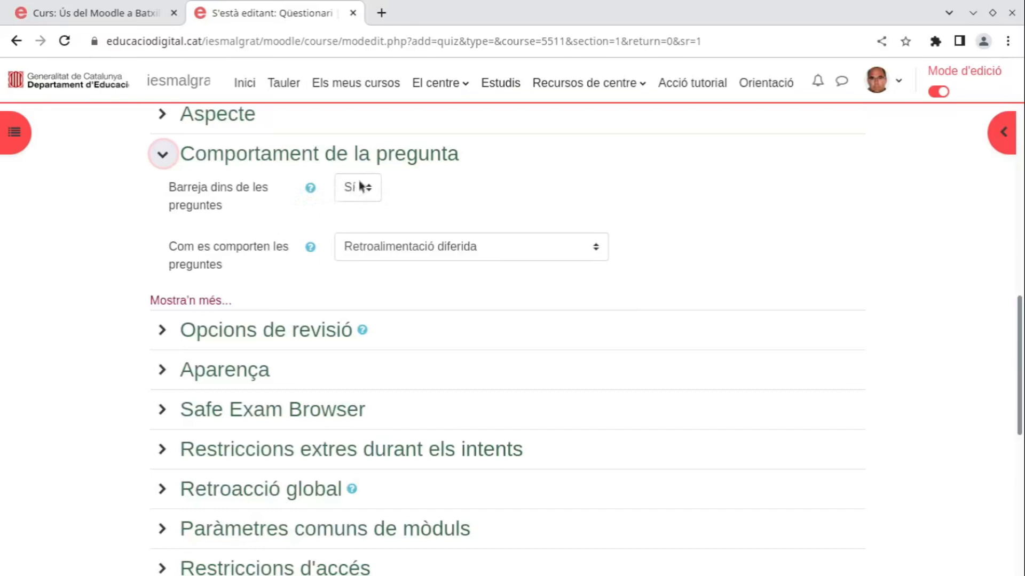
pyautogui.click(163, 154)
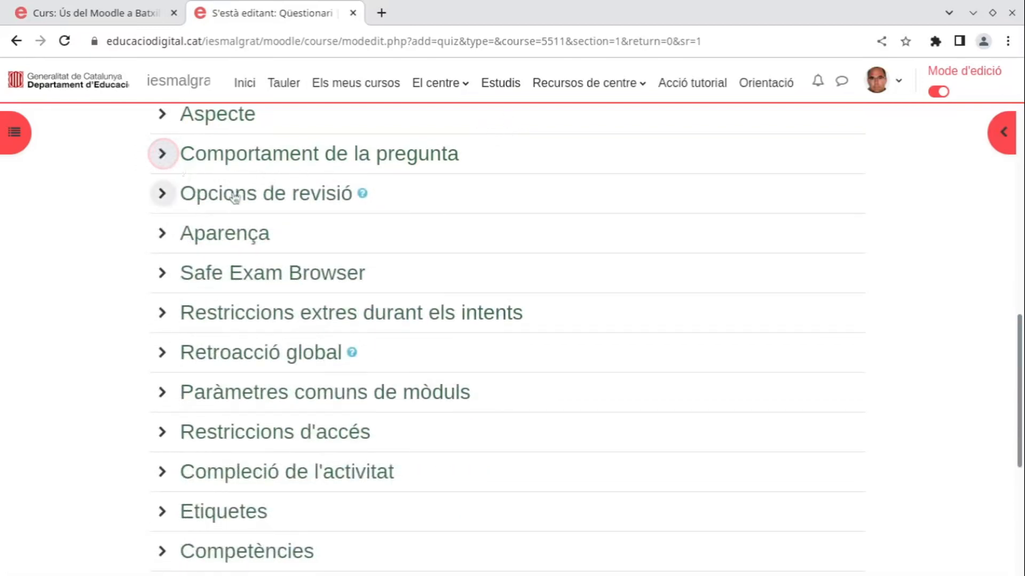
# Step: In Opcions de revisió, disable L'intent both immediately after each attempt and while the quiz is still open, and collapse the section
pyautogui.click(163, 194)
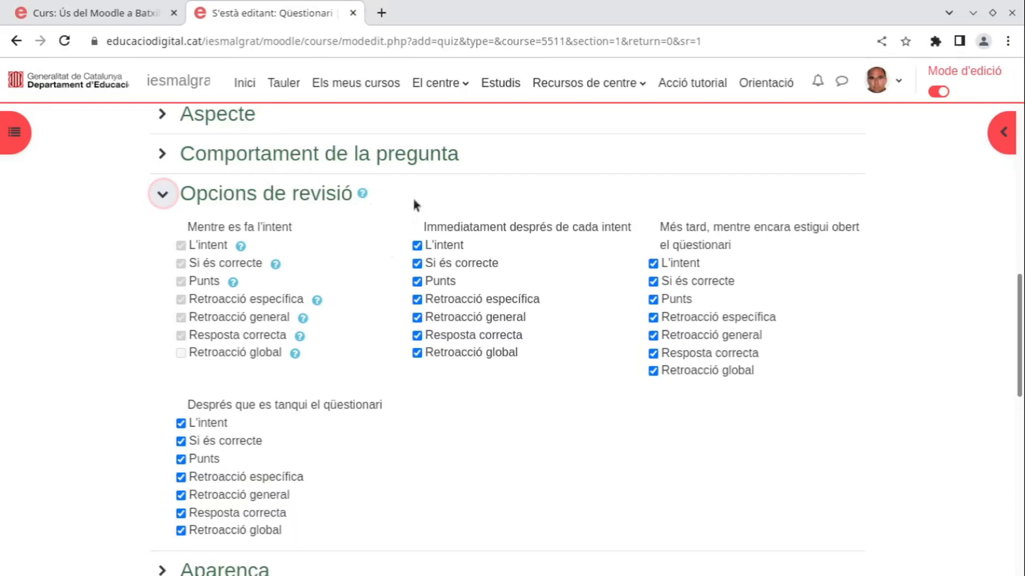
pyautogui.click(417, 246)
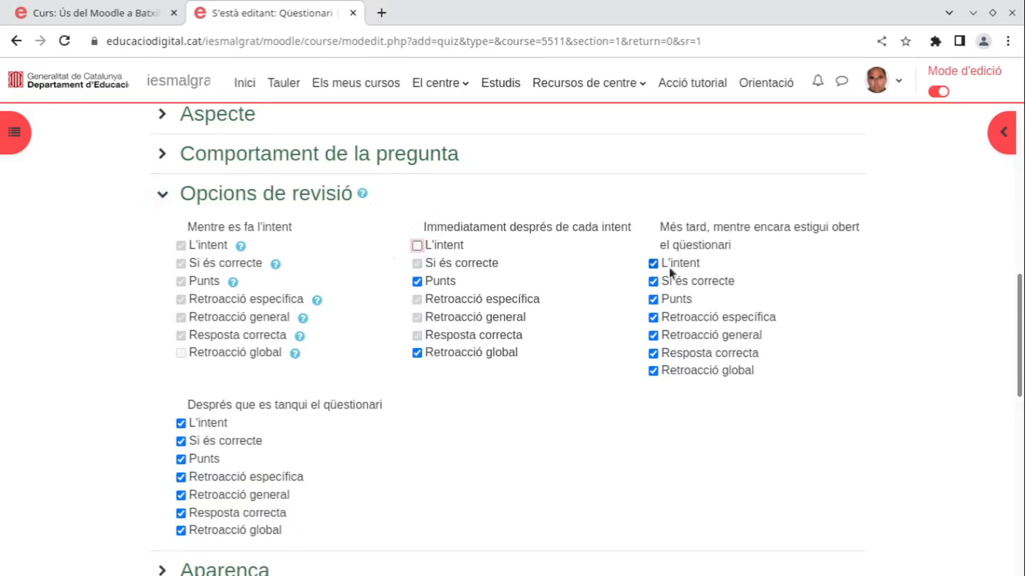
pyautogui.click(654, 263)
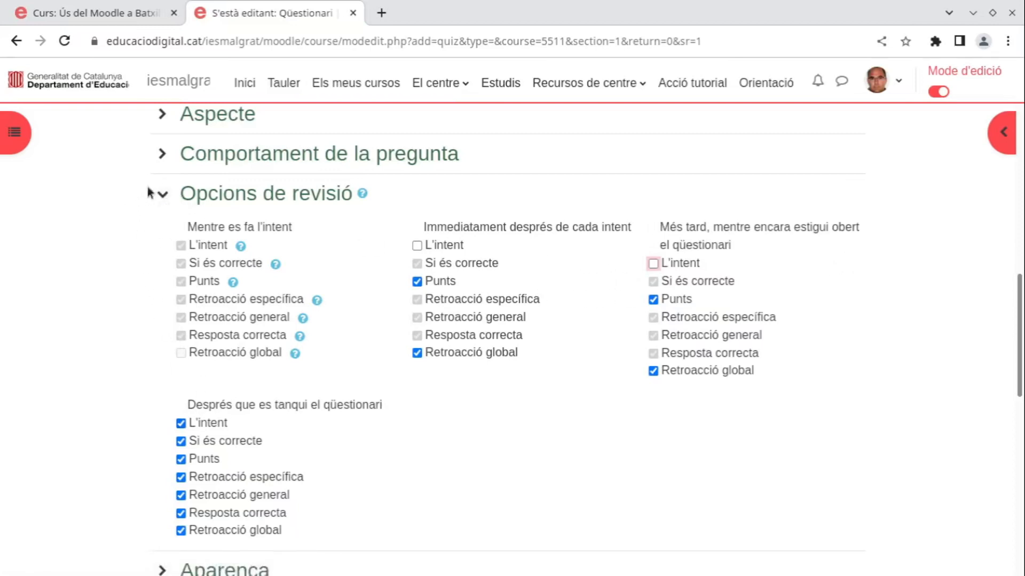
pyautogui.click(162, 198)
# Step: Check the Aparença settings, and enable and disable again the forced delay between the first and second attempts in Restriccions extres durant els intents
pyautogui.click(162, 235)
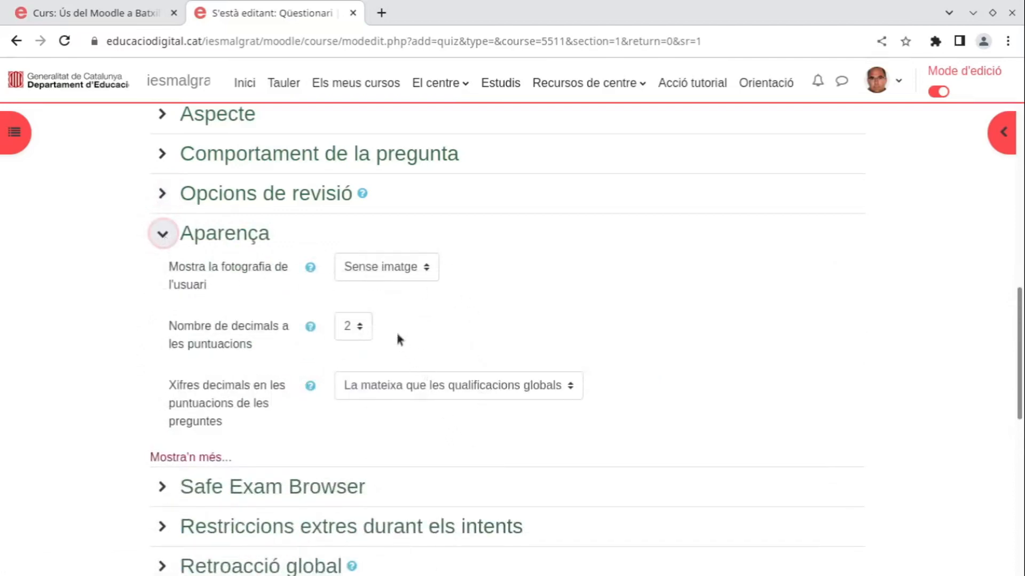
pyautogui.click(167, 239)
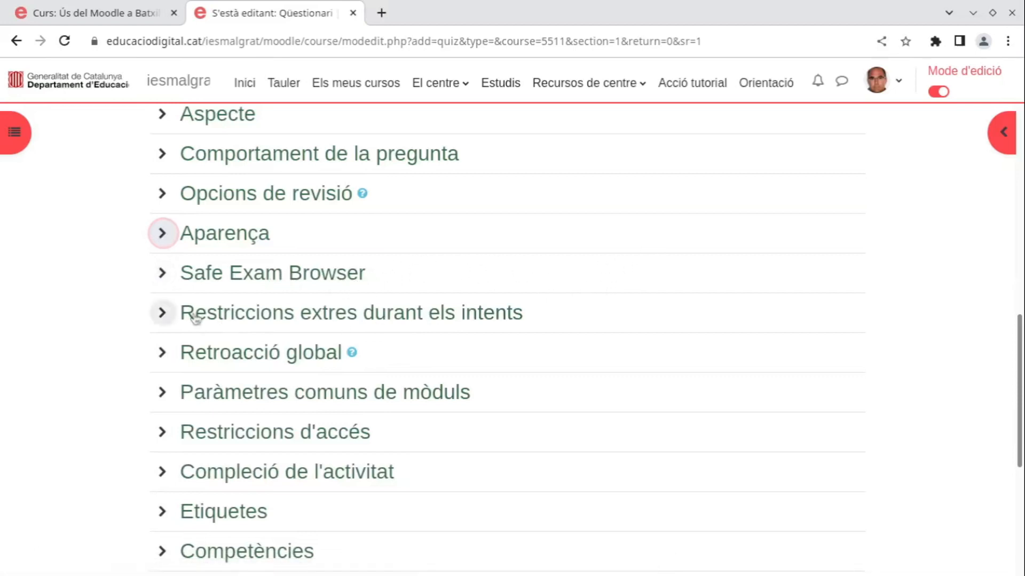
pyautogui.click(164, 314)
pyautogui.scroll(-3, 395, 272)
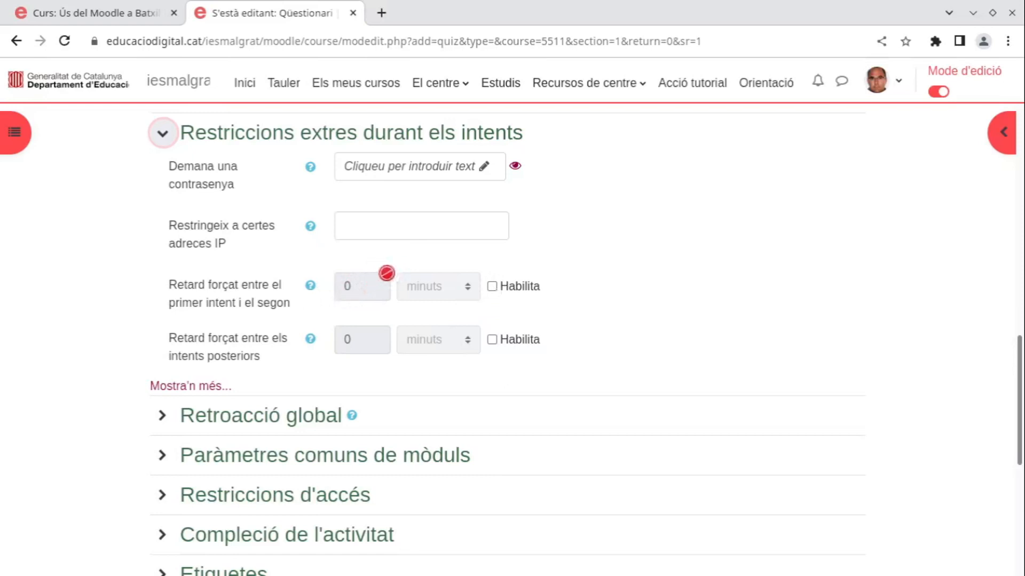
pyautogui.click(492, 287)
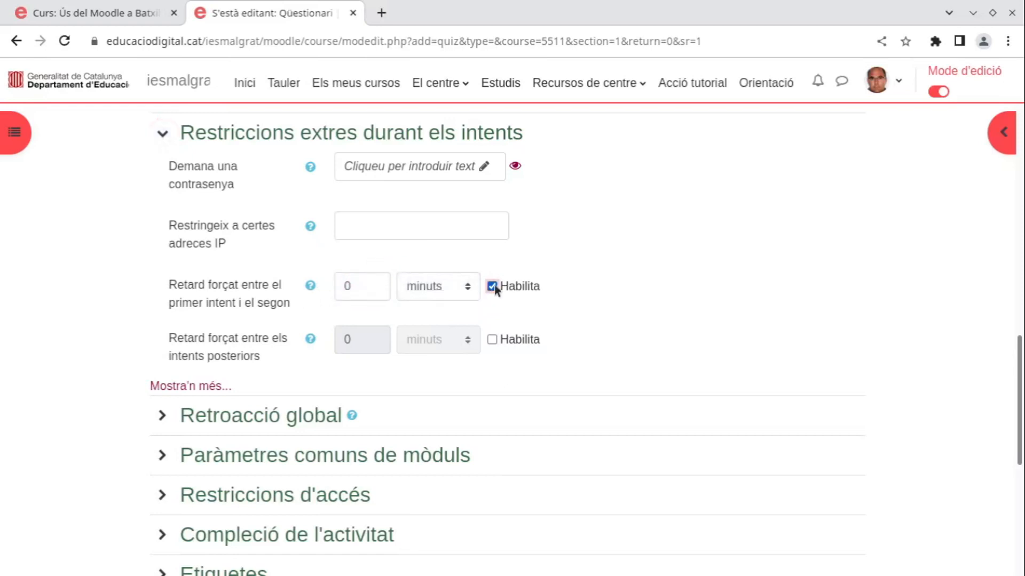
pyautogui.click(492, 286)
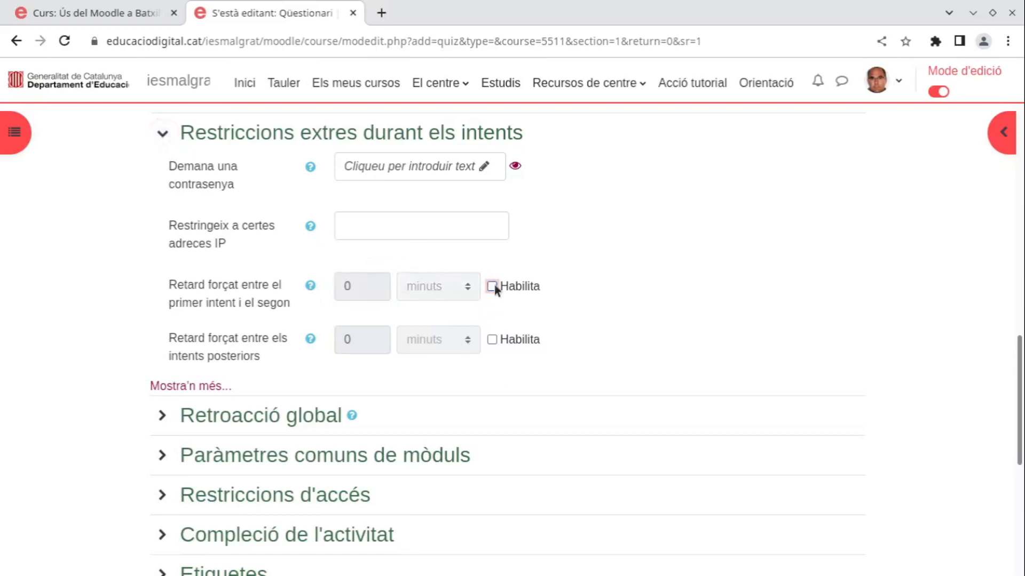
pyautogui.click(163, 133)
# Step: In Retroacció global, set the grade boundary to 50% with the upper feedback "Tens la meitat de preguntes correctes." and collapse the section
pyautogui.click(162, 172)
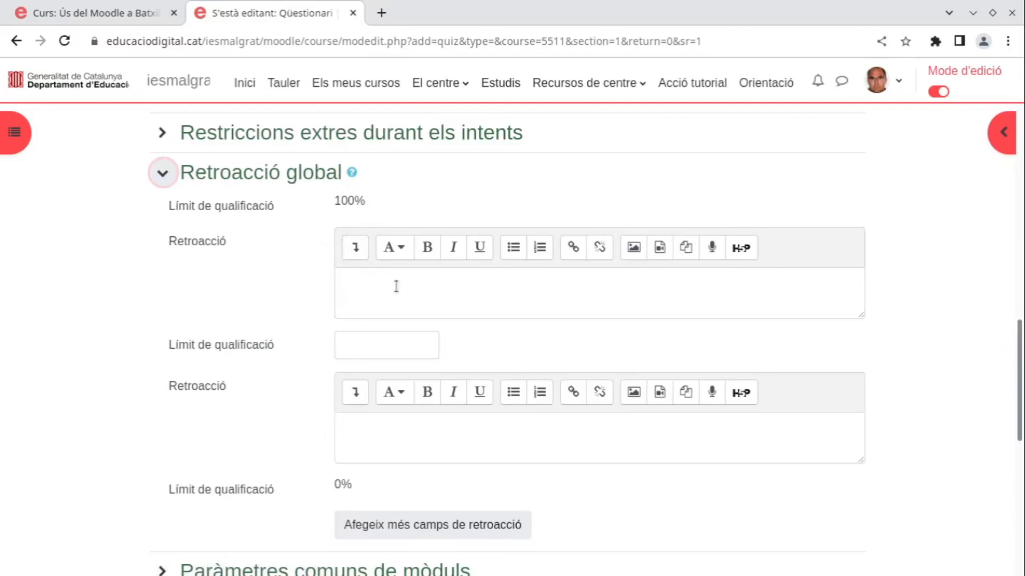
pyautogui.click(373, 283)
pyautogui.click(383, 349)
pyautogui.write('50%')
pyautogui.click(408, 284)
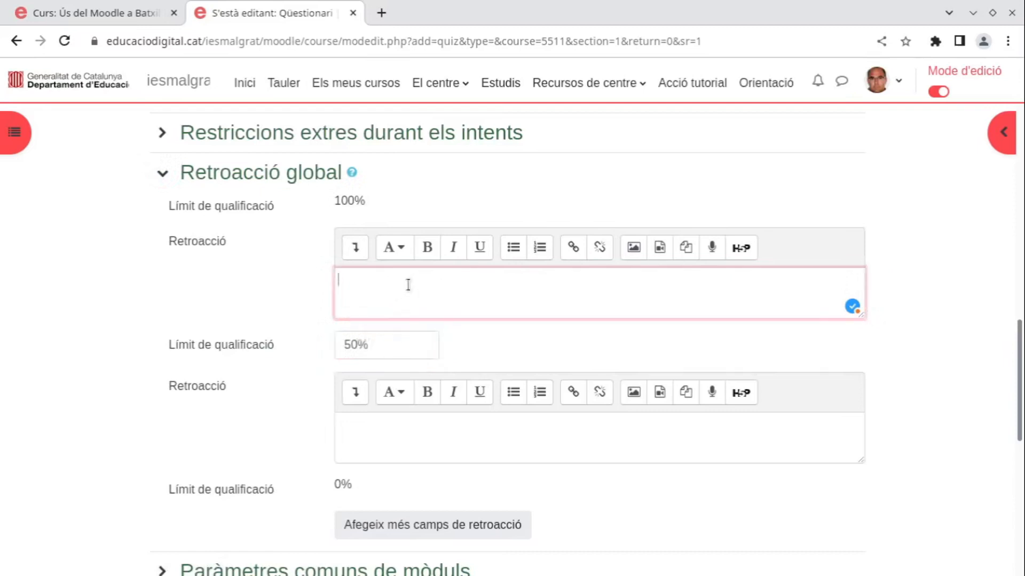
pyautogui.write('Tens la meitat de preguntes correctes.')
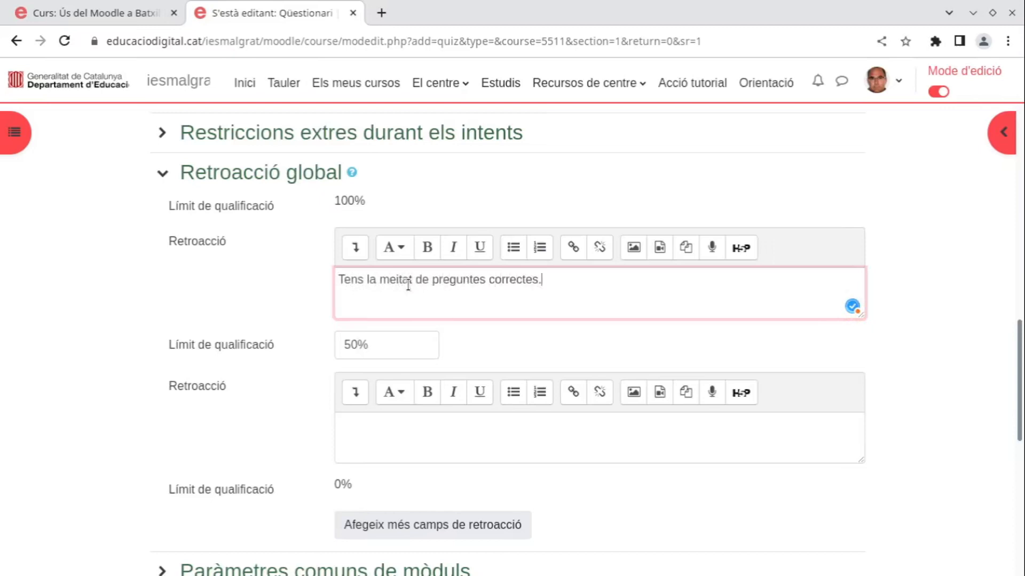
pyautogui.scroll(-3, 235, 267)
pyautogui.scroll(3, 203, 213)
pyautogui.click(162, 173)
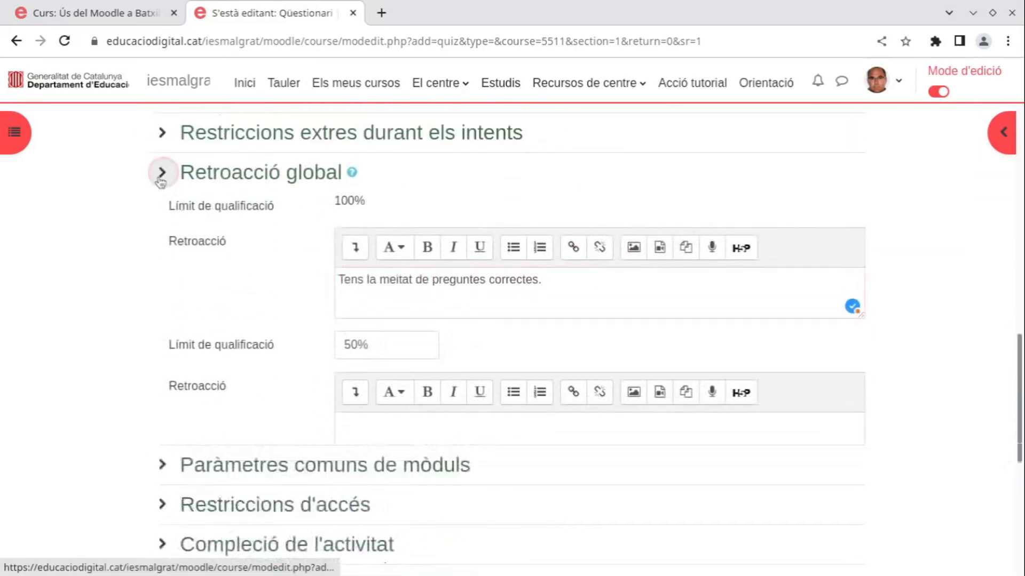
# Step: Review the settings in Paràmetres comuns de mòduls and Restriccions d'accés
pyautogui.click(166, 214)
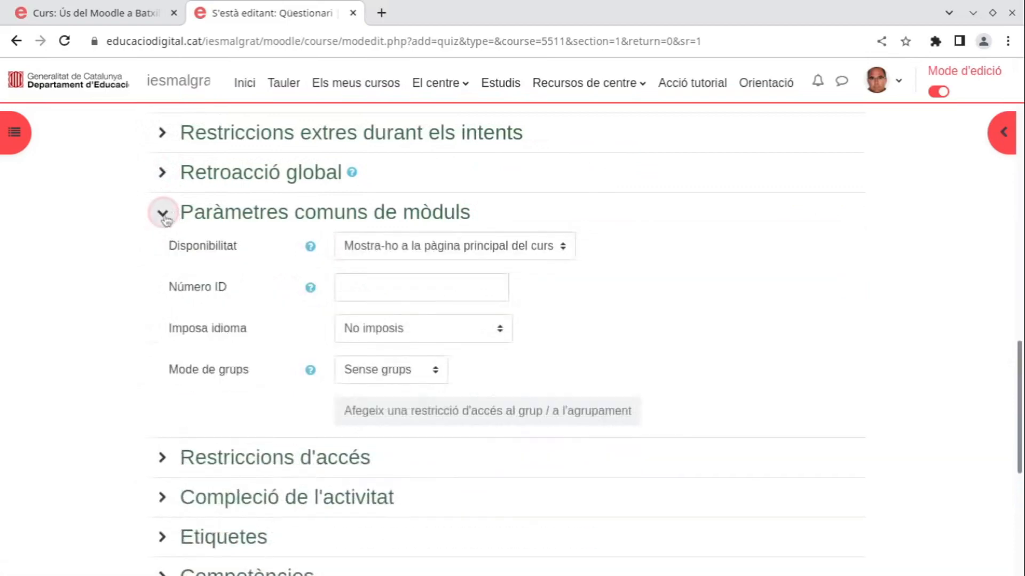
pyautogui.click(163, 214)
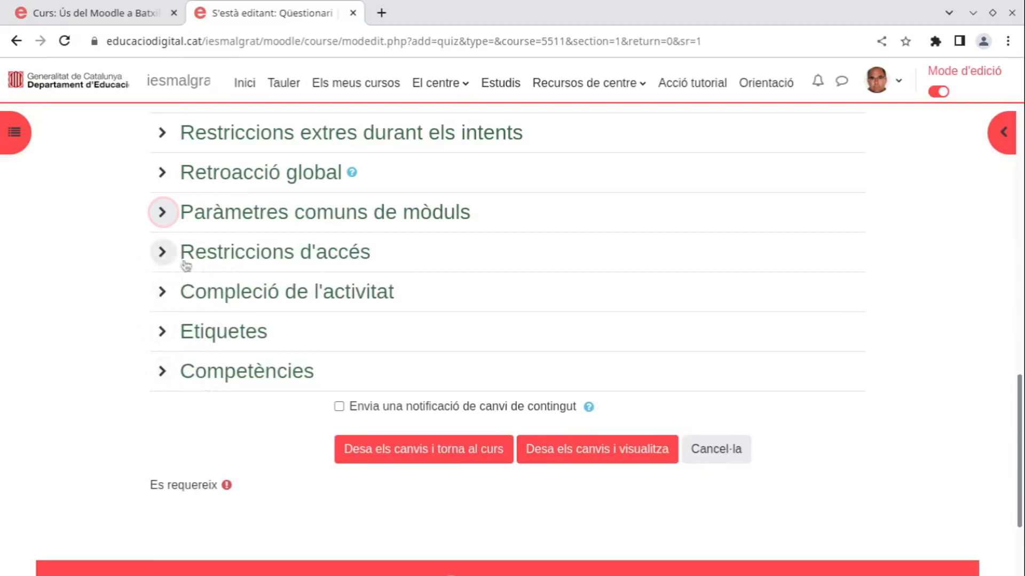
pyautogui.click(162, 252)
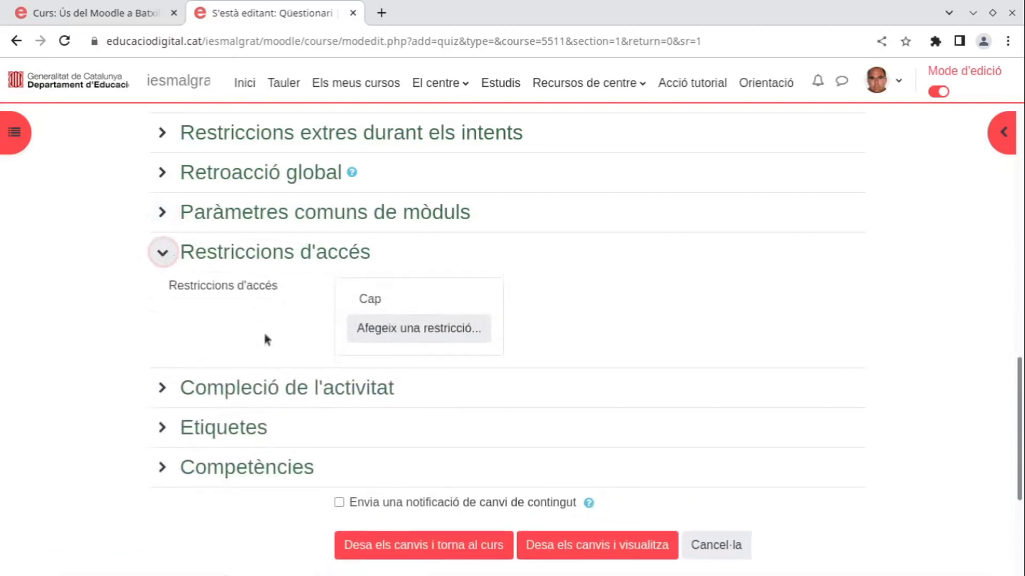
pyautogui.click(161, 252)
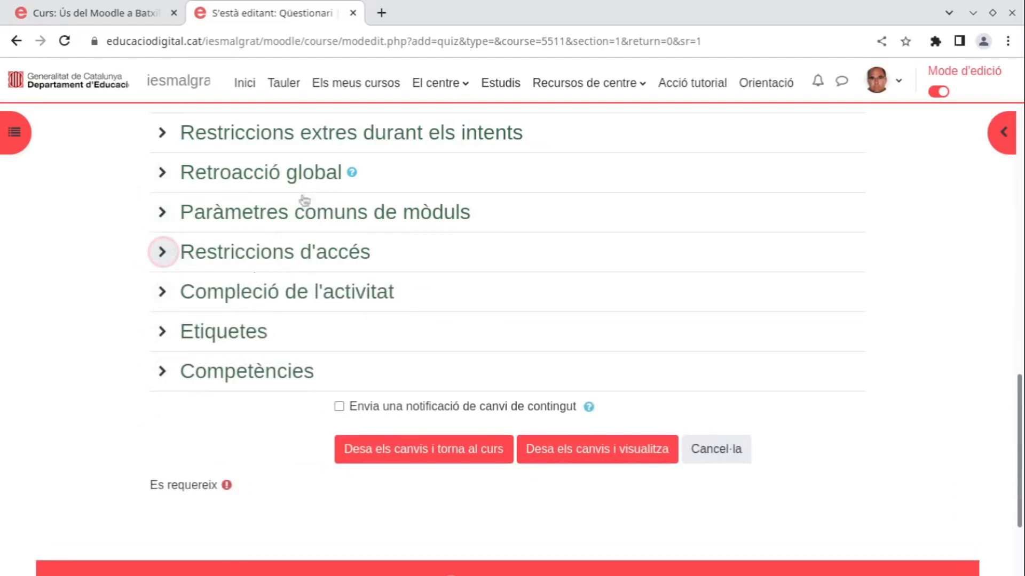
# Step: Save the quiz settings, return to the course and open the quiz "Qüestionari d'energia"
pyautogui.click(491, 460)
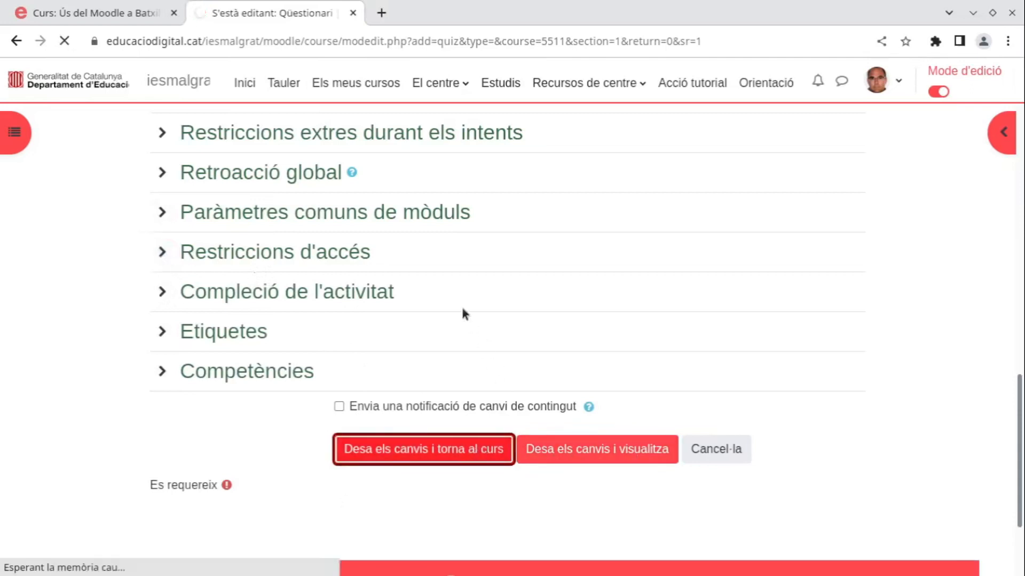
pyautogui.scroll(-5, 353, 215)
pyautogui.scroll(-2, 352, 219)
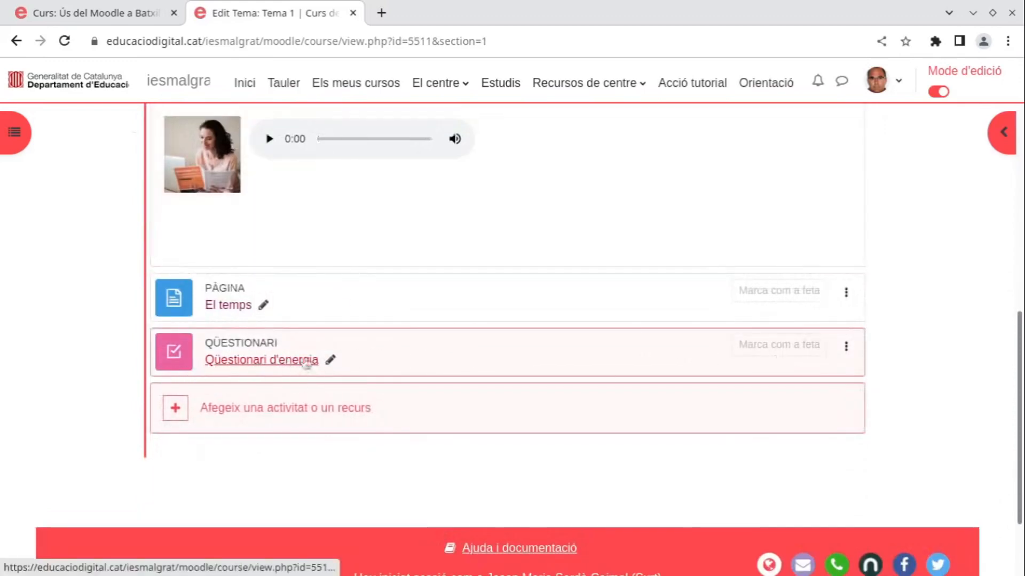
pyautogui.click(250, 360)
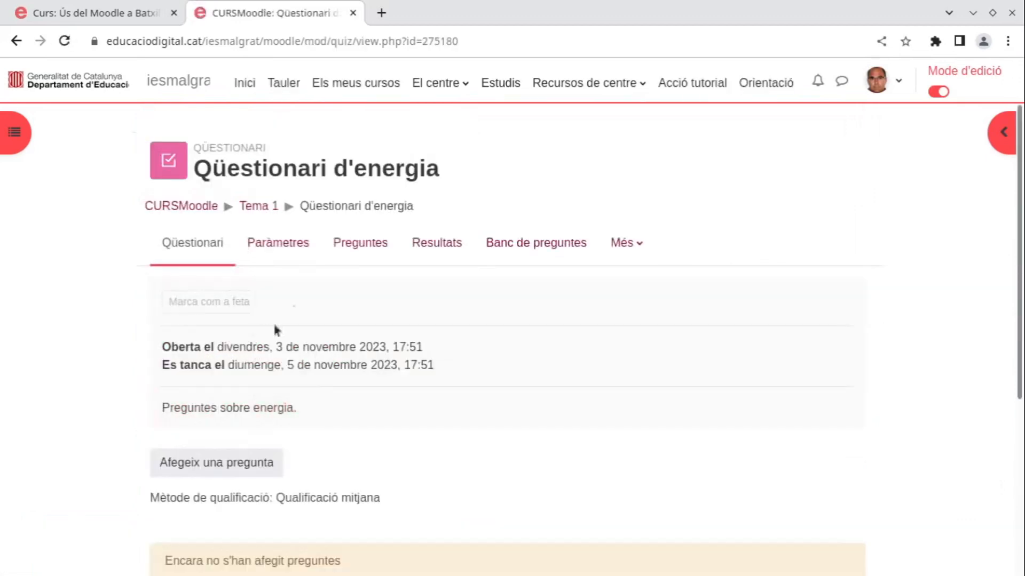
# Step: Open the question editing page of the empty quiz and start adding a random question
pyautogui.scroll(-3, 286, 393)
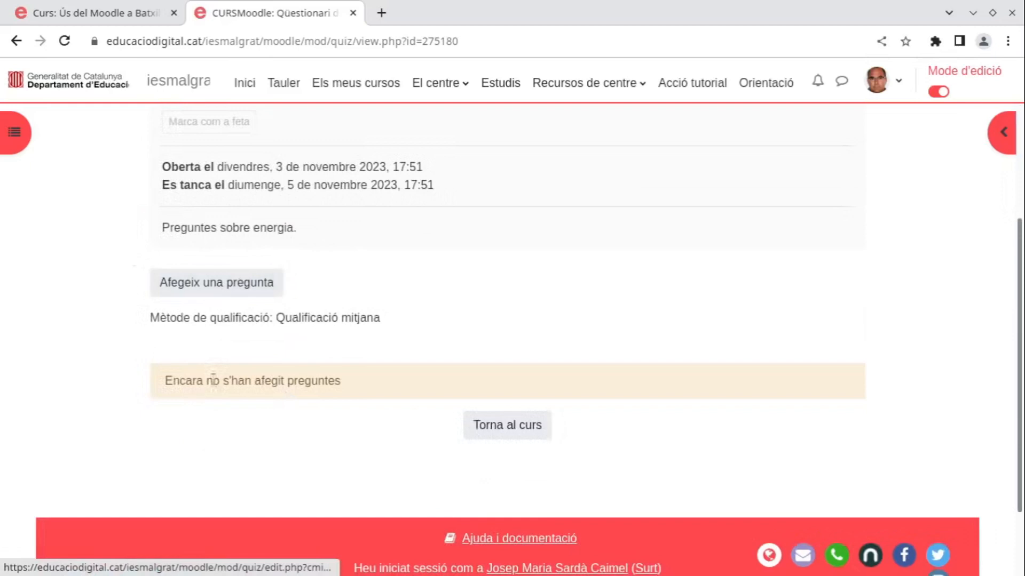
pyautogui.click(239, 285)
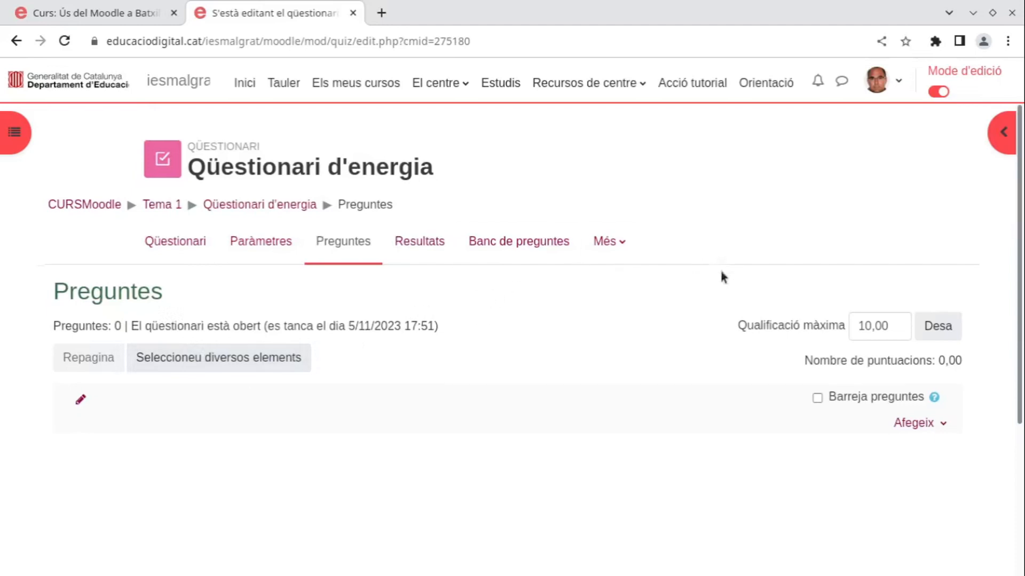
pyautogui.scroll(-2, 723, 275)
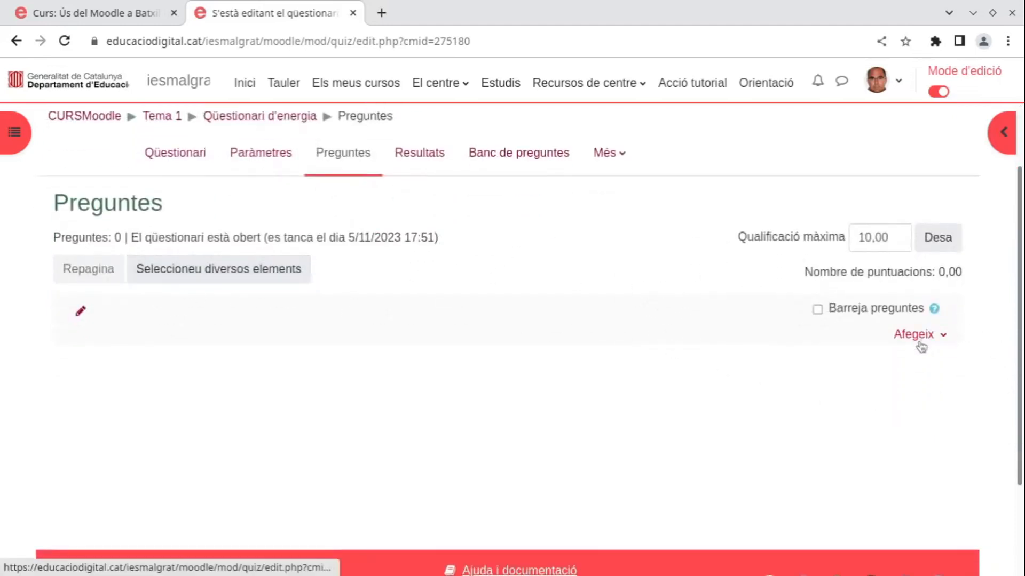
pyautogui.click(934, 334)
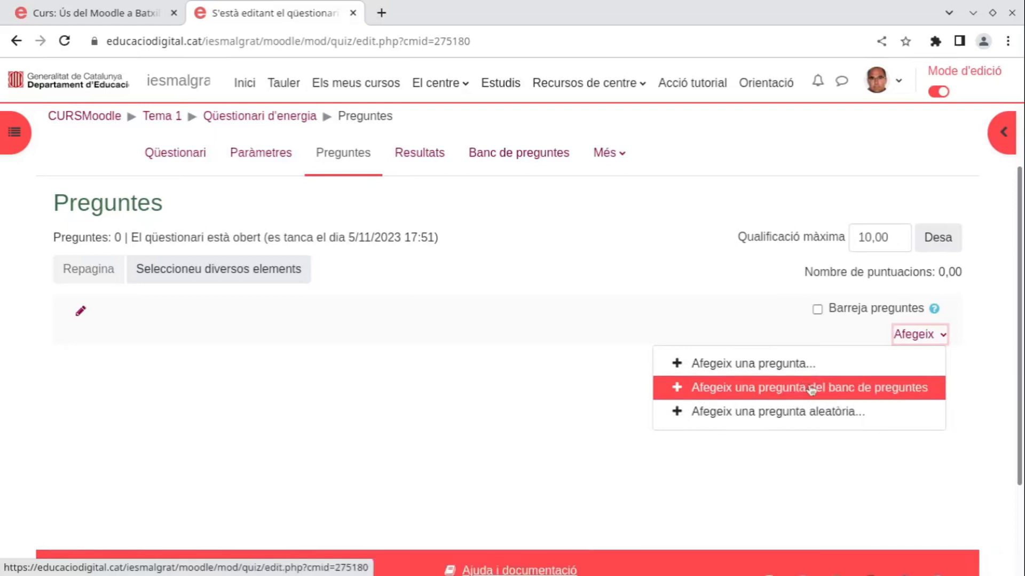
pyautogui.click(775, 414)
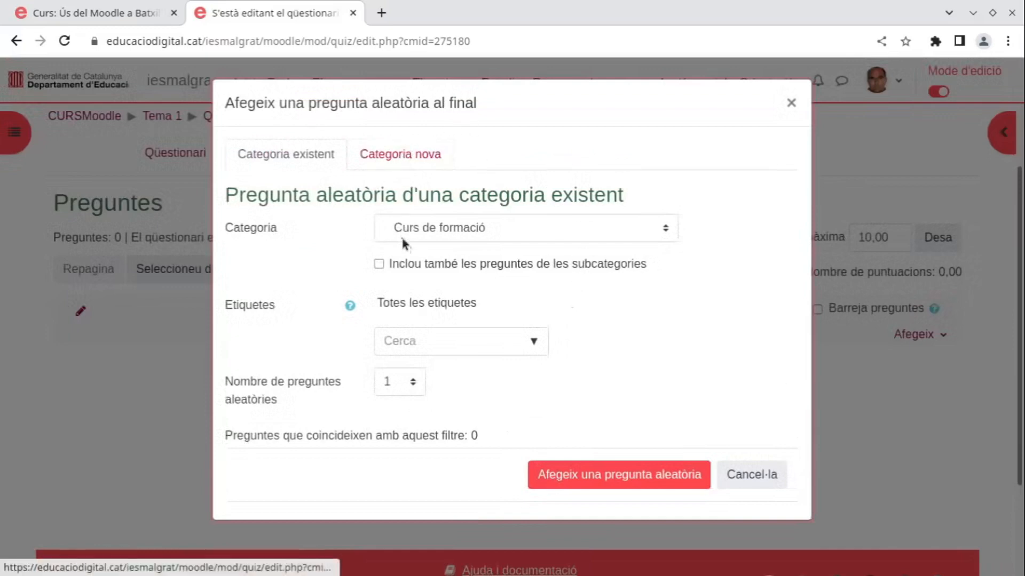
# Step: Add 3 random questions from the existing category L'energia to the quiz
pyautogui.click(441, 233)
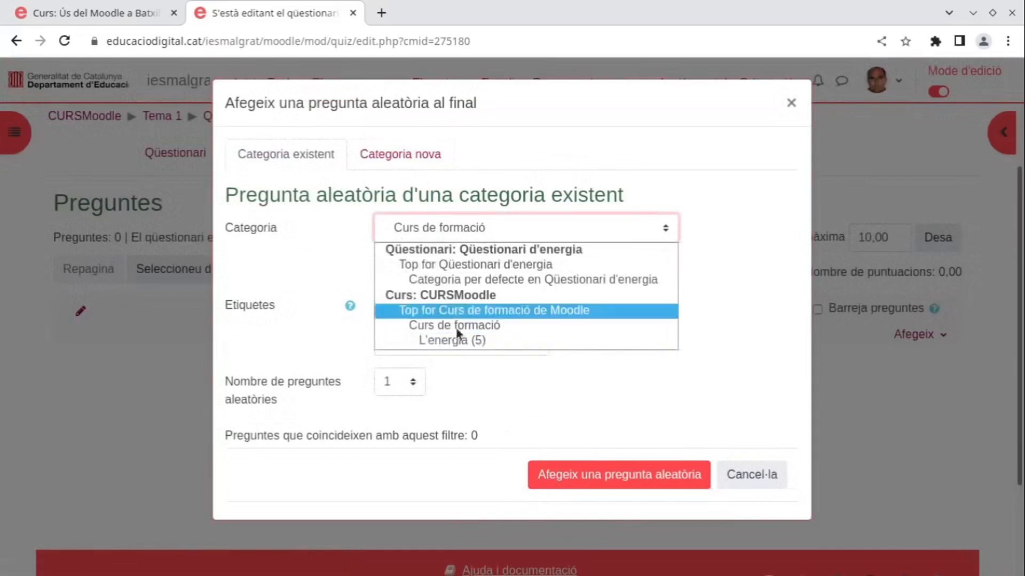
pyautogui.click(459, 342)
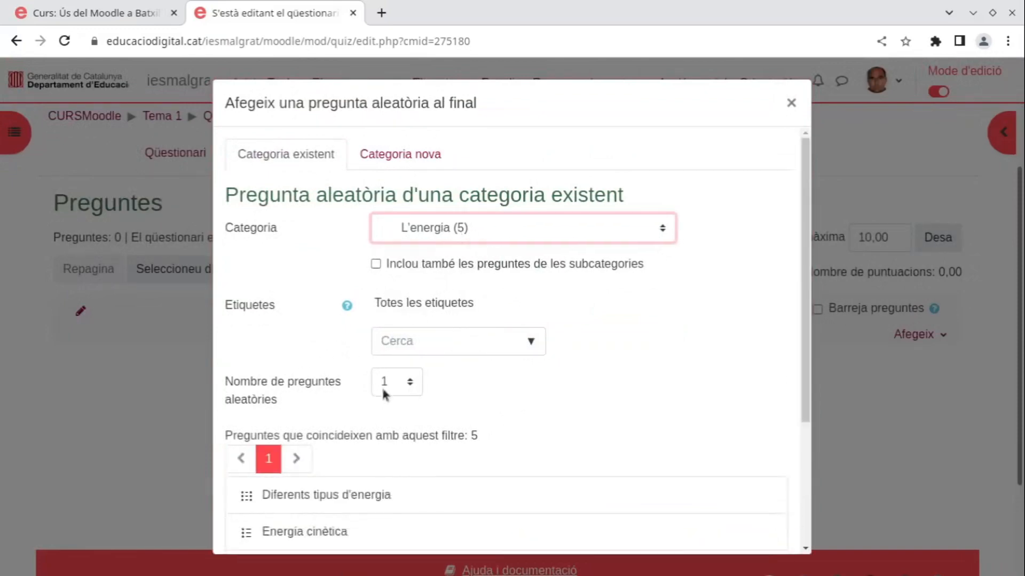
pyautogui.click(411, 384)
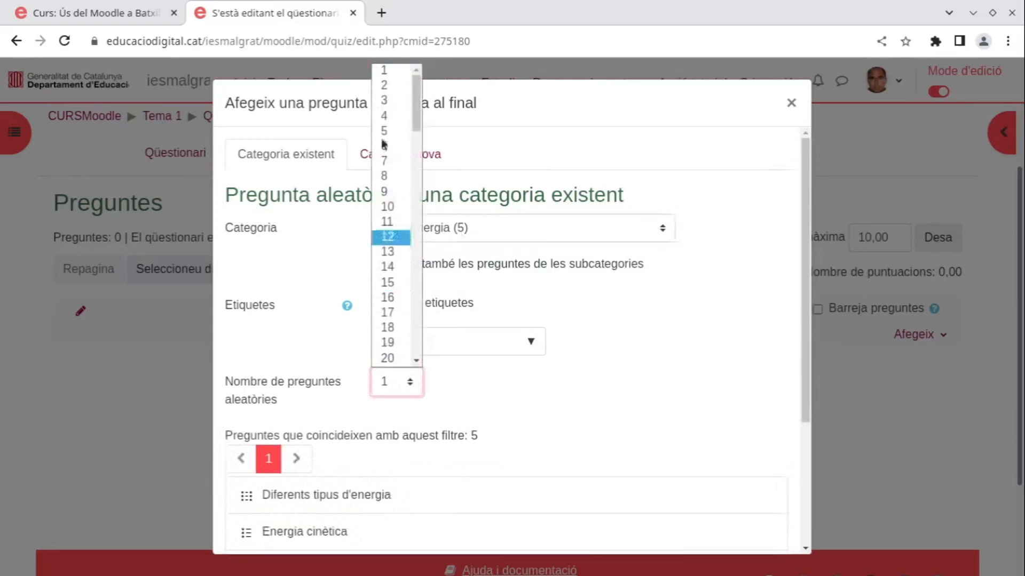
pyautogui.click(394, 99)
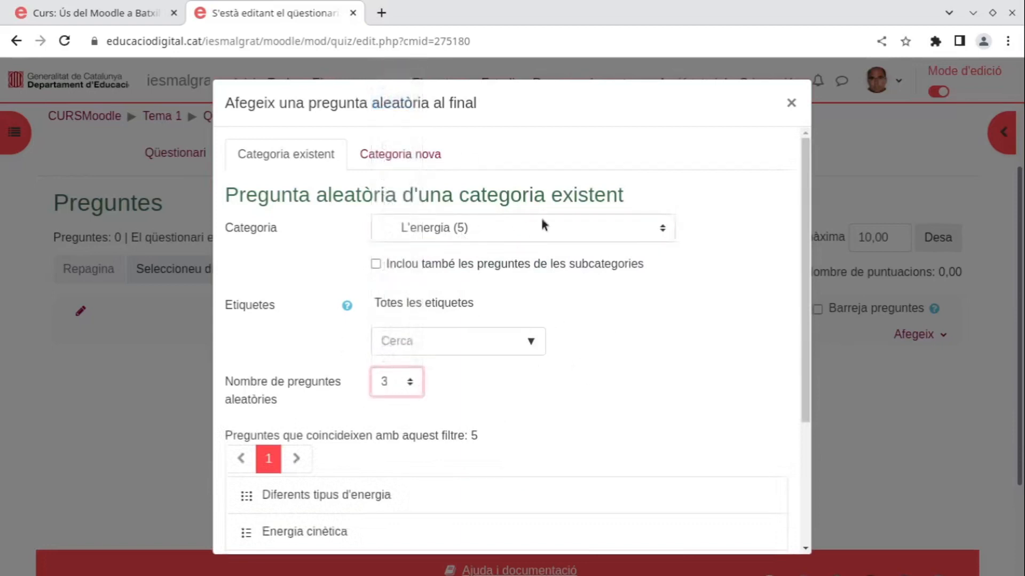
pyautogui.scroll(-4, 689, 353)
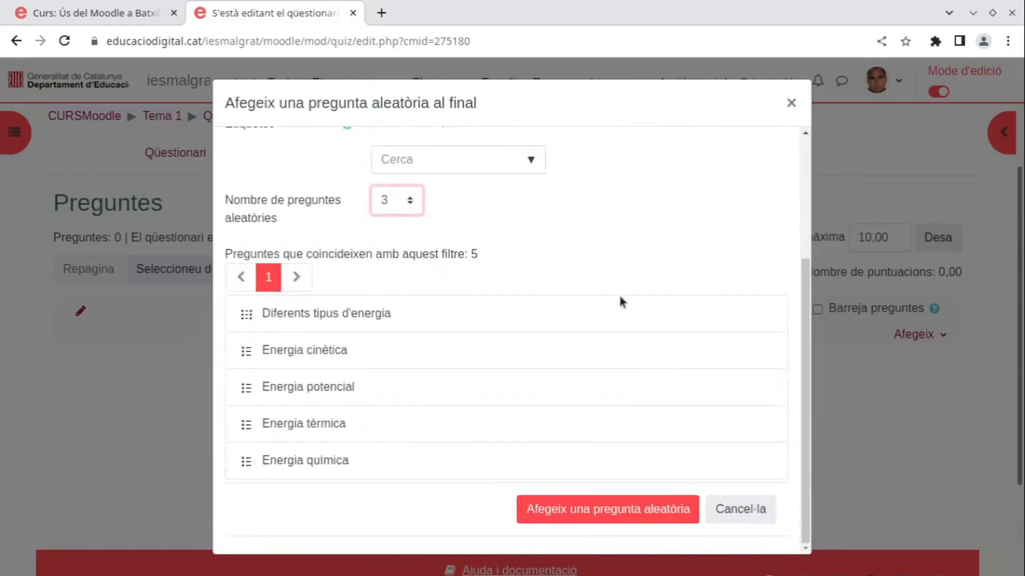
pyautogui.click(644, 511)
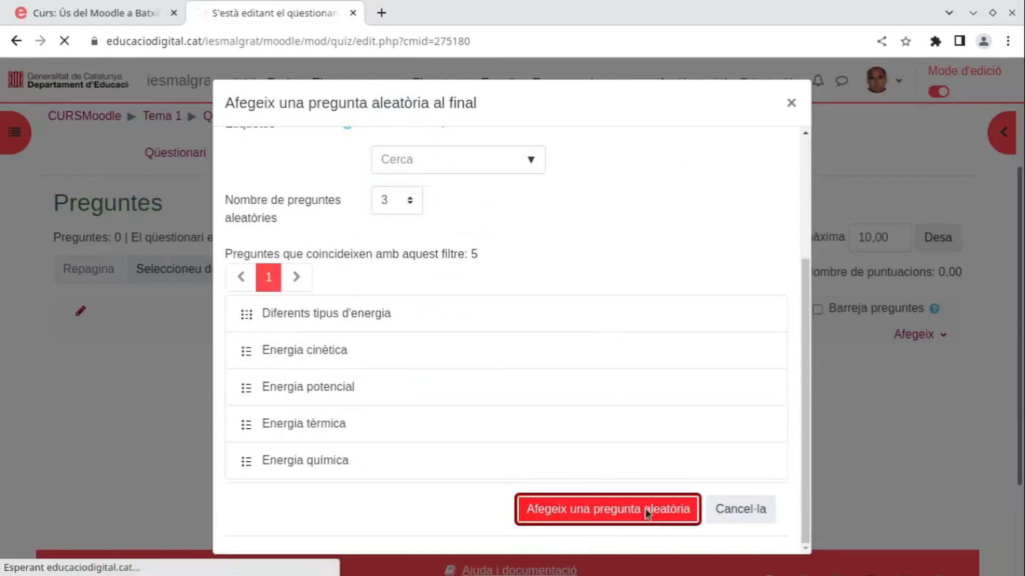
# Step: Check the added random questions and enable Barreja preguntes to shuffle them
pyautogui.scroll(-3, 459, 286)
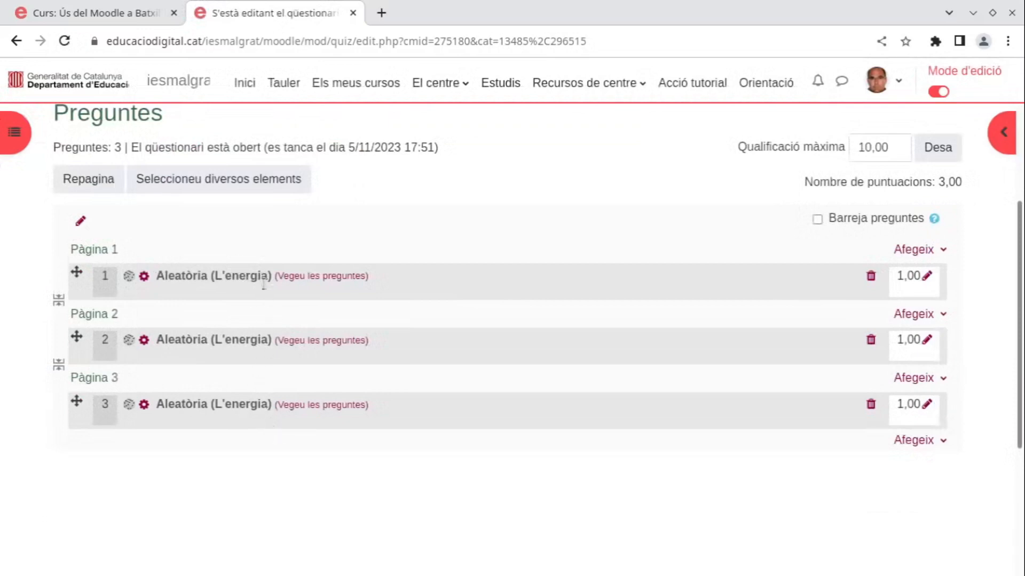
pyautogui.scroll(3, 281, 351)
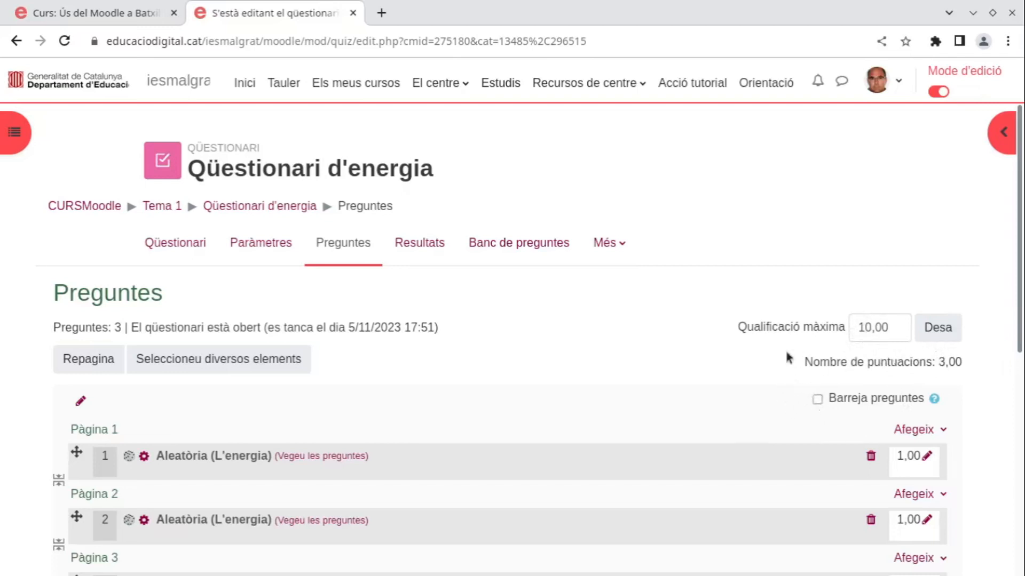
pyautogui.click(816, 400)
pyautogui.scroll(-3, 734, 407)
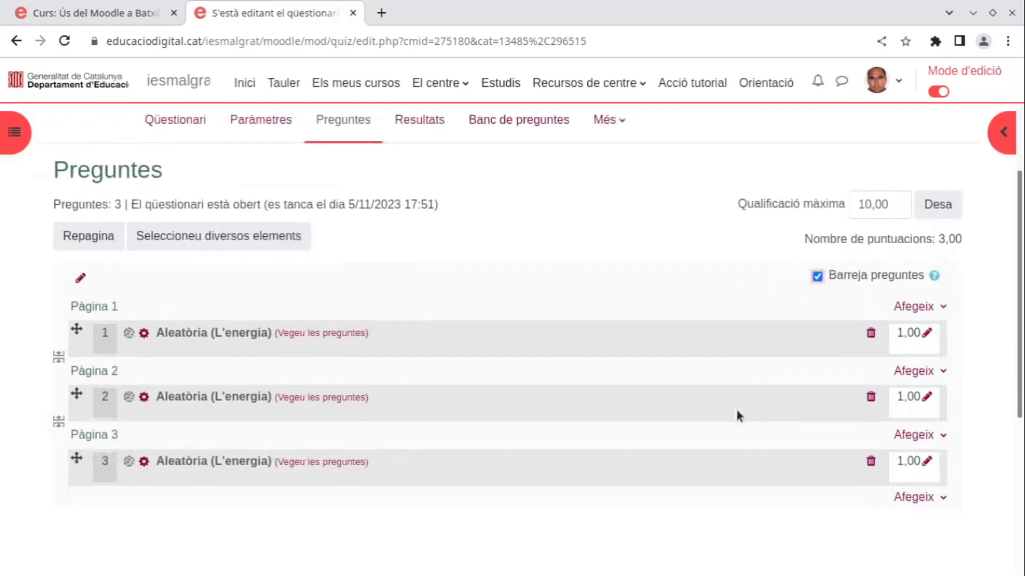
pyautogui.scroll(3, 558, 395)
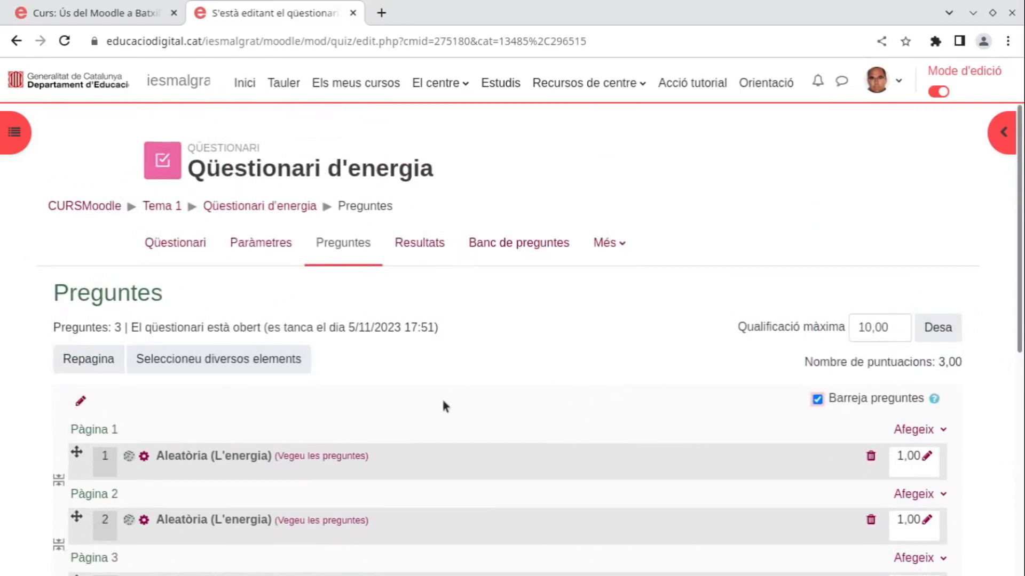
pyautogui.scroll(-2, 441, 408)
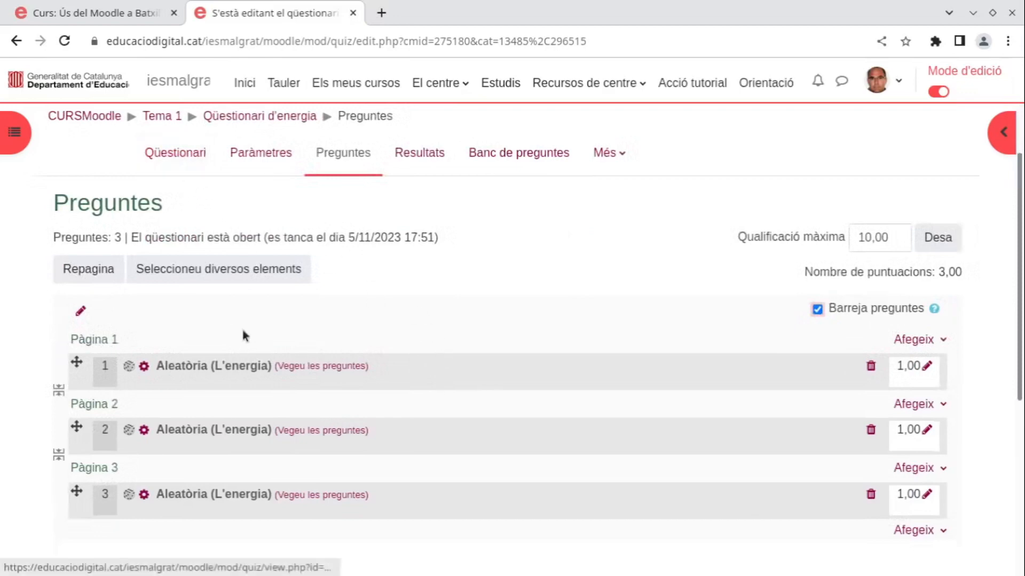
# Step: Start a preview of the quiz, answer question 1 with option a and continue to question 2
pyautogui.click(171, 155)
pyautogui.scroll(-1, 380, 208)
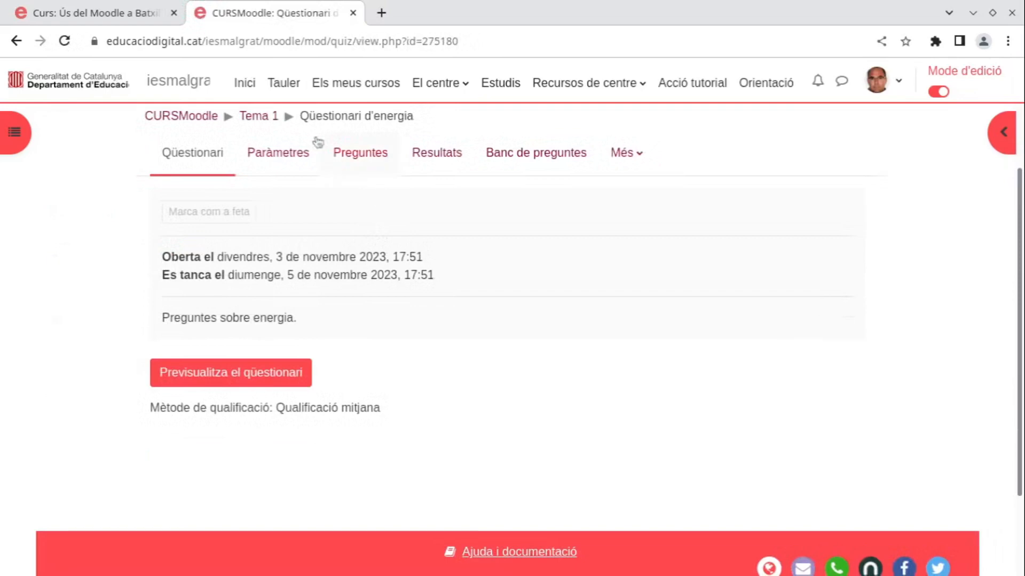
pyautogui.click(269, 377)
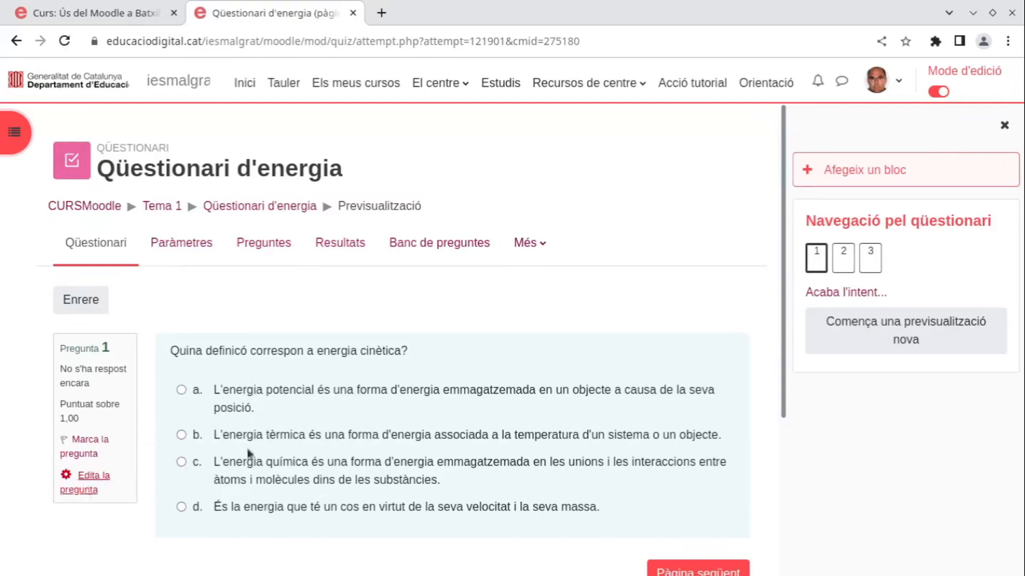
pyautogui.scroll(-2, 358, 384)
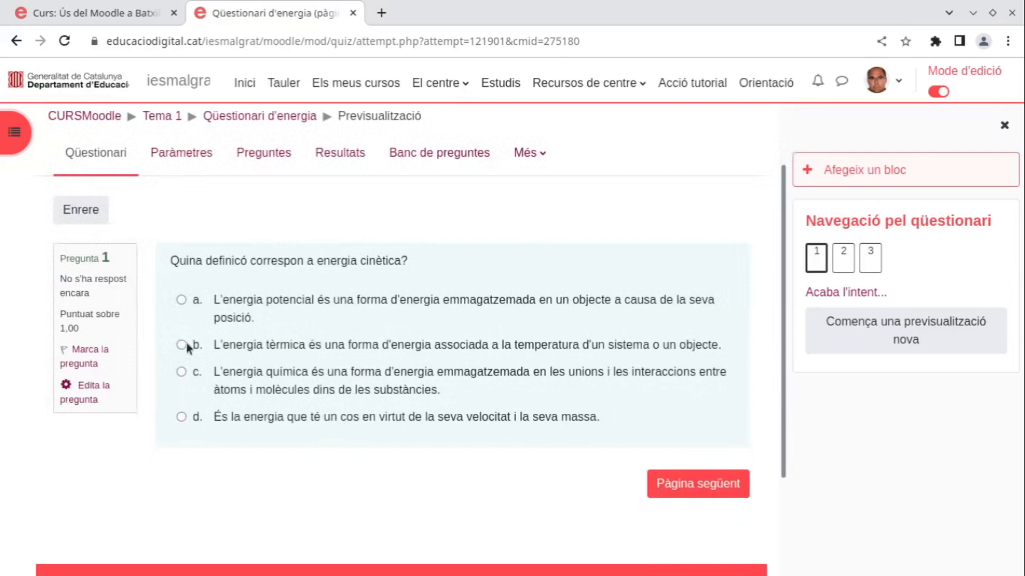
pyautogui.click(182, 300)
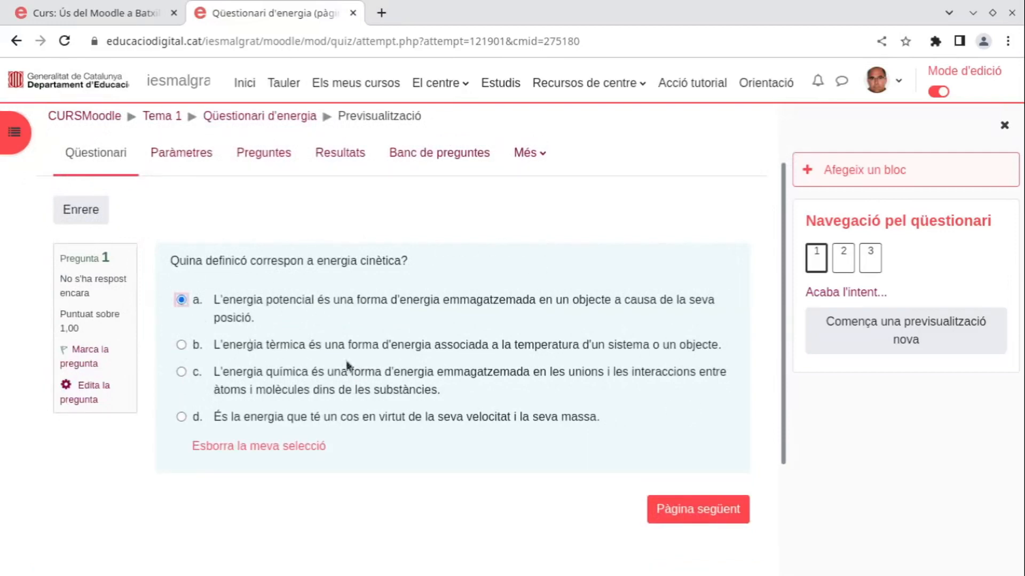
pyautogui.click(656, 510)
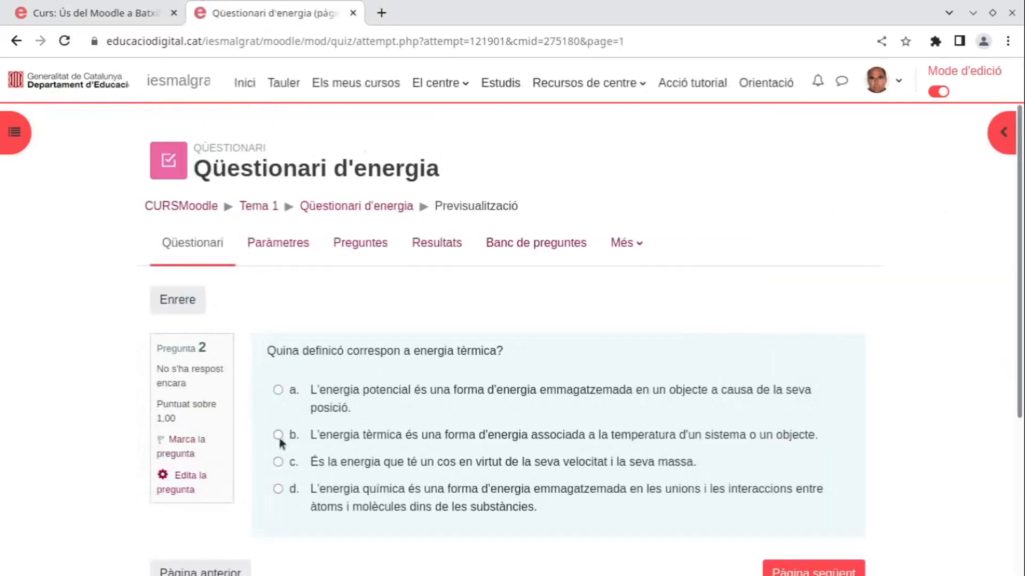
# Step: Answer question 2 with option b and question 3 with option c, and finish the attempt to reach its summary
pyautogui.click(278, 435)
pyautogui.scroll(-5, 582, 405)
pyautogui.click(822, 343)
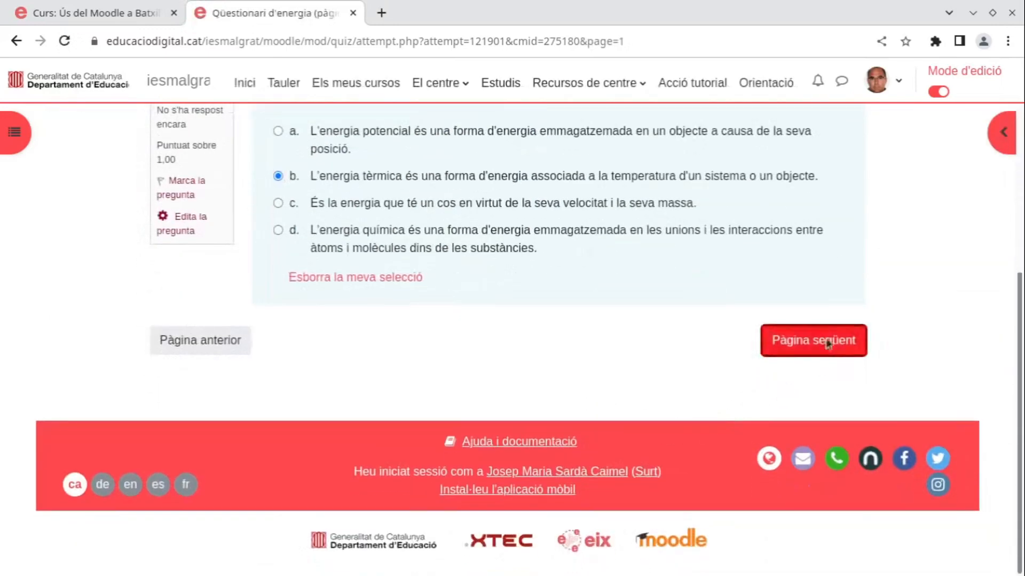
pyautogui.scroll(-3, 320, 256)
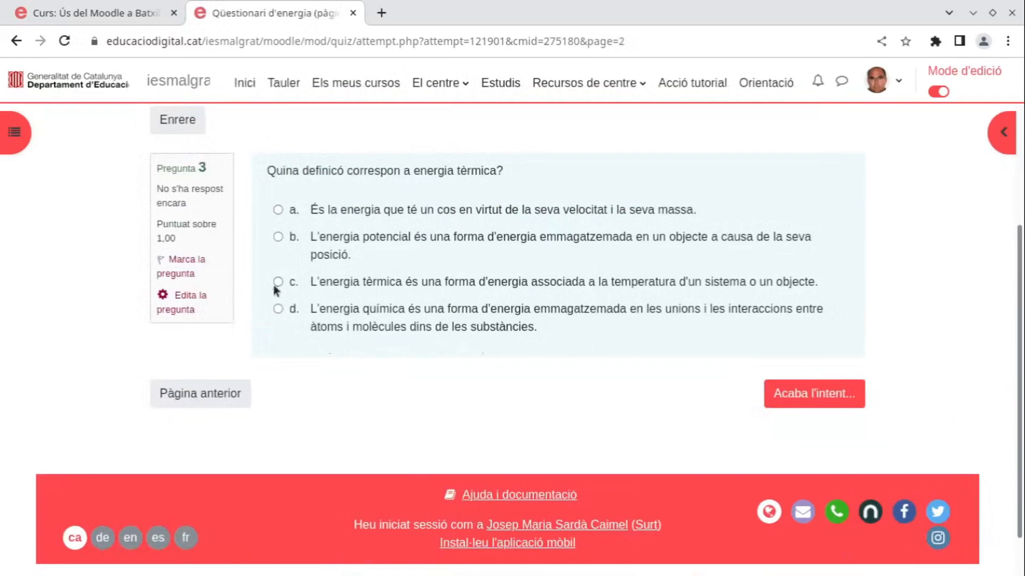
pyautogui.click(278, 281)
pyautogui.click(815, 417)
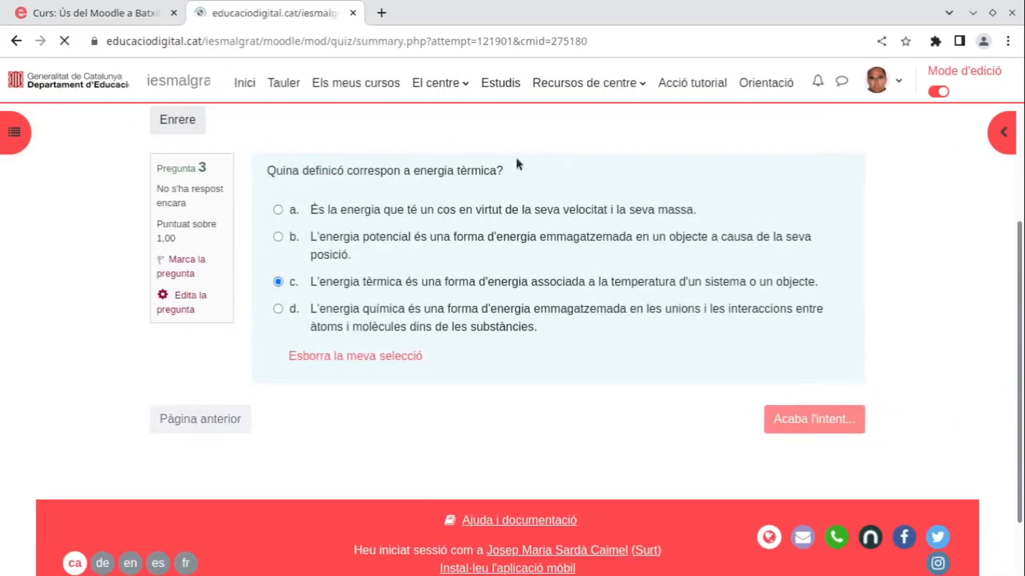
# Step: Return to the attempt from the summary, change the answer to question 3 to option b and finish the attempt again
pyautogui.scroll(-3, 410, 260)
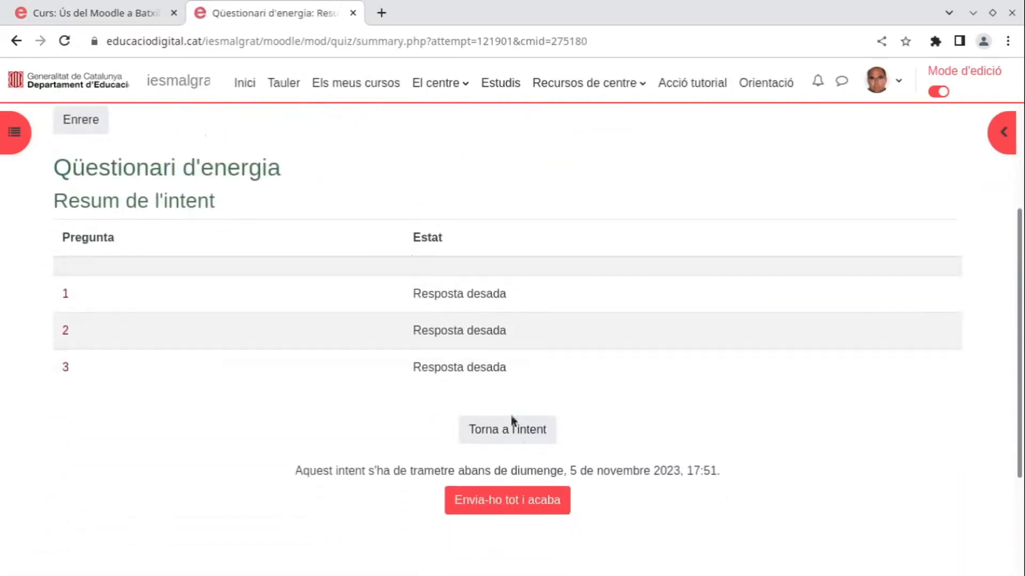
pyautogui.click(518, 430)
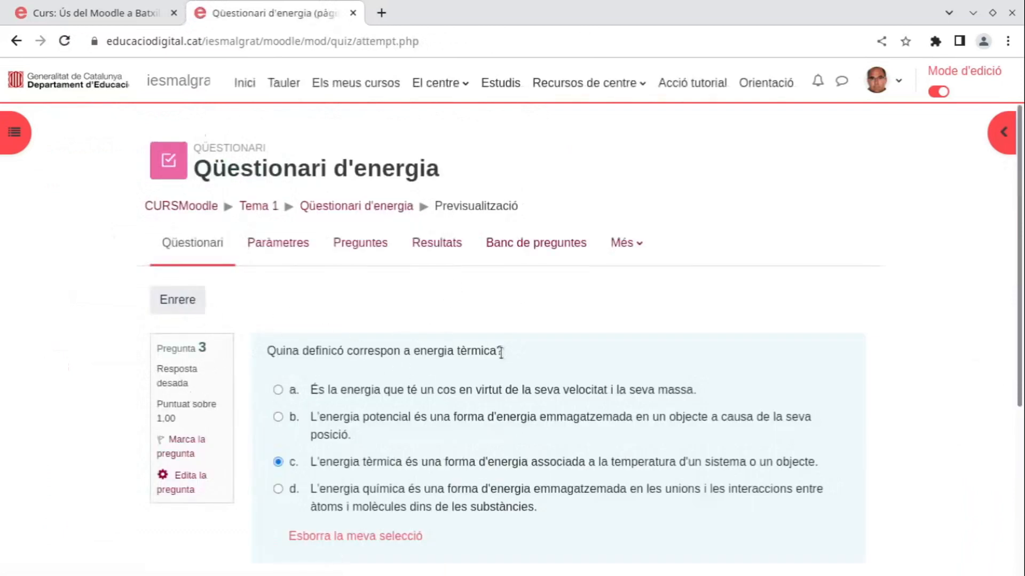
pyautogui.scroll(-2, 501, 353)
pyautogui.click(277, 327)
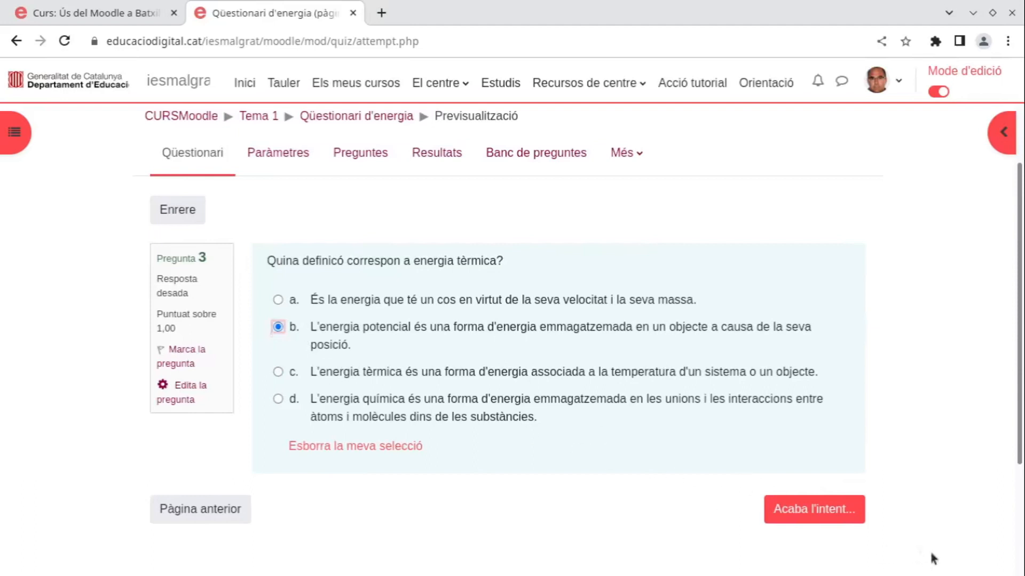
pyautogui.click(813, 506)
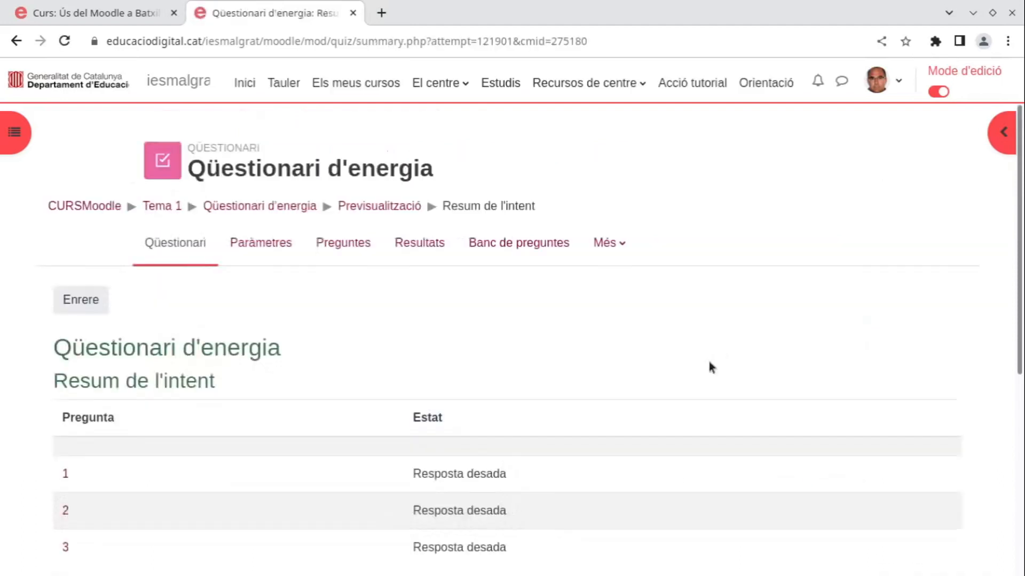
# Step: Submit all answers of the preview attempt and confirm the submission
pyautogui.scroll(-3, 458, 327)
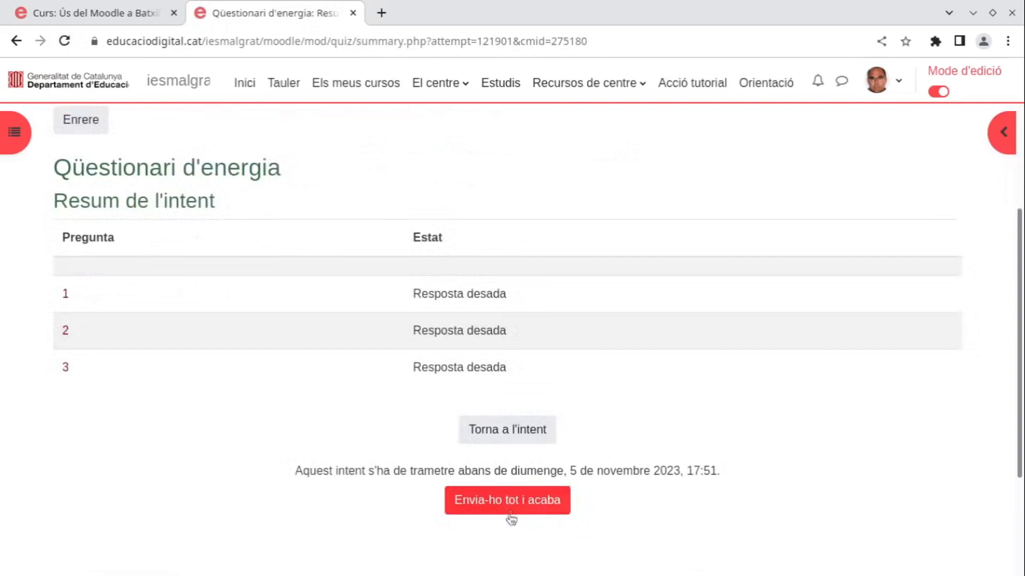
pyautogui.click(511, 503)
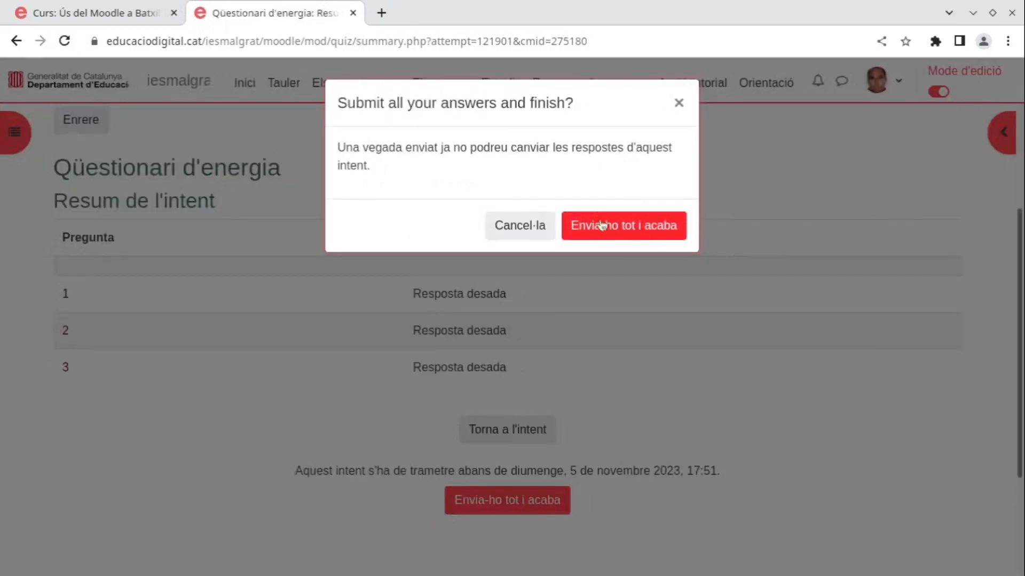
pyautogui.click(644, 224)
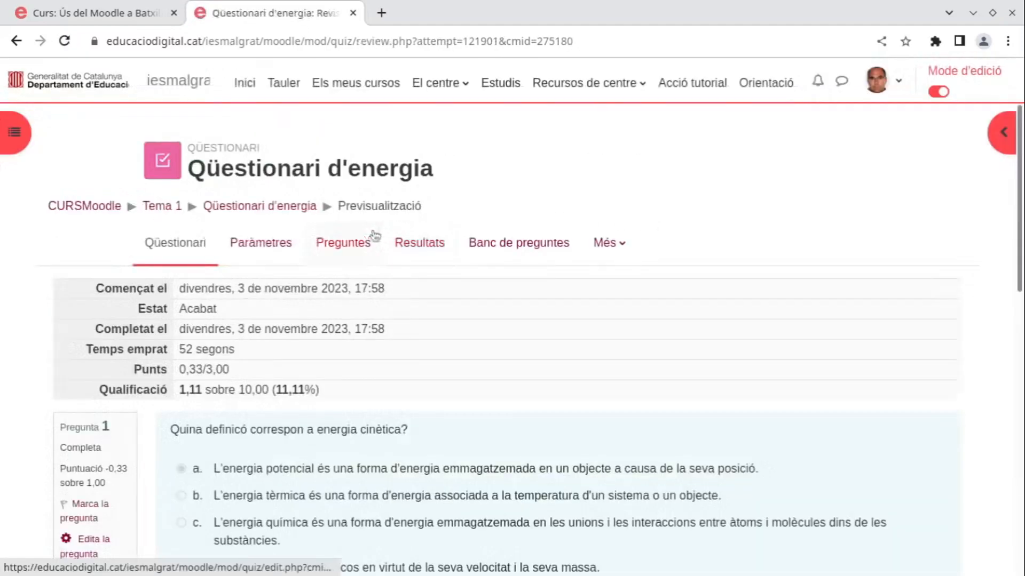
# Step: Review the attempt's grade summary and the score of each of the three questions
pyautogui.scroll(-3, 265, 430)
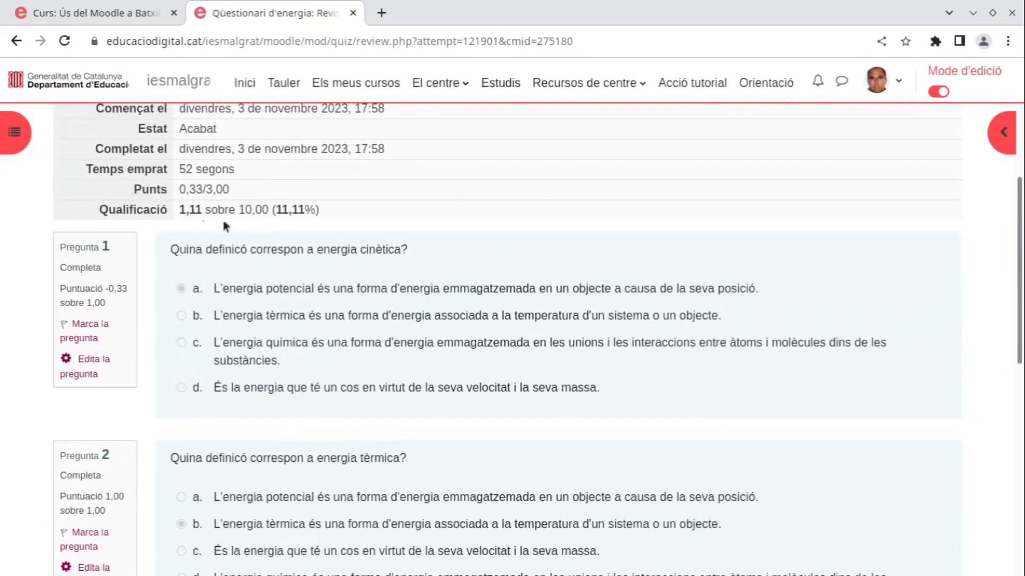
pyautogui.scroll(-10, 395, 395)
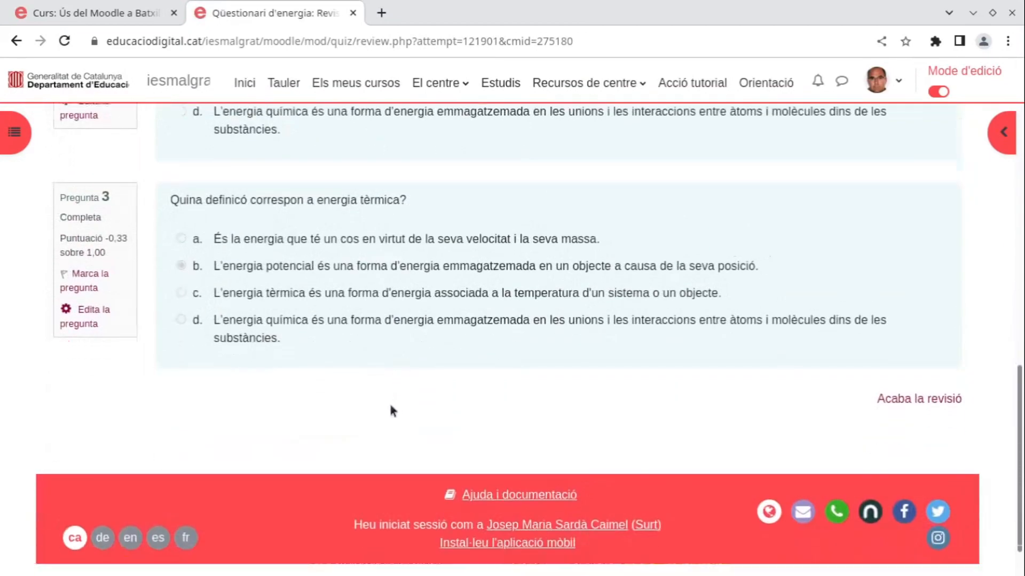
pyautogui.scroll(13, 362, 367)
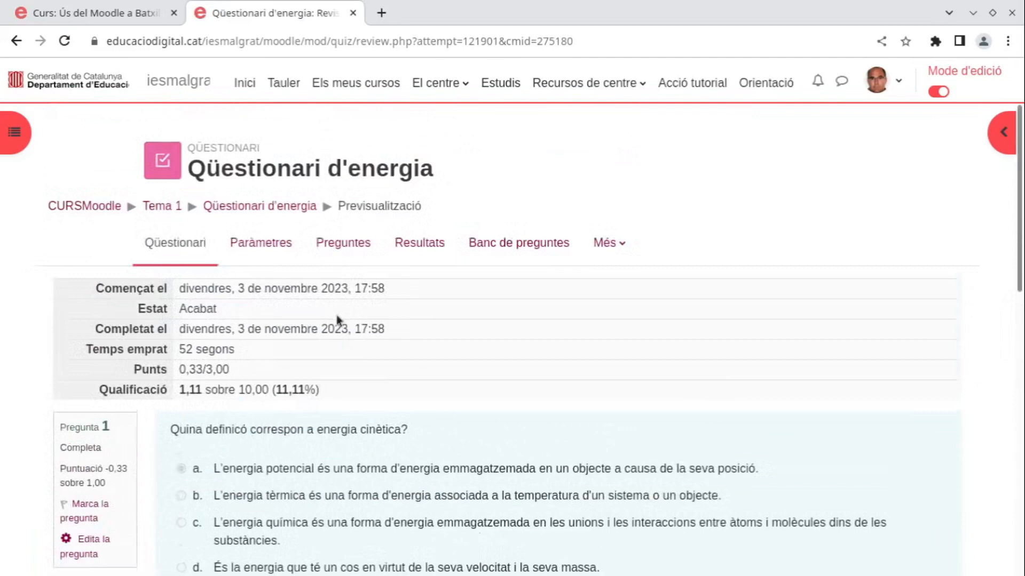
pyautogui.scroll(-2, 335, 327)
pyautogui.scroll(2, 331, 329)
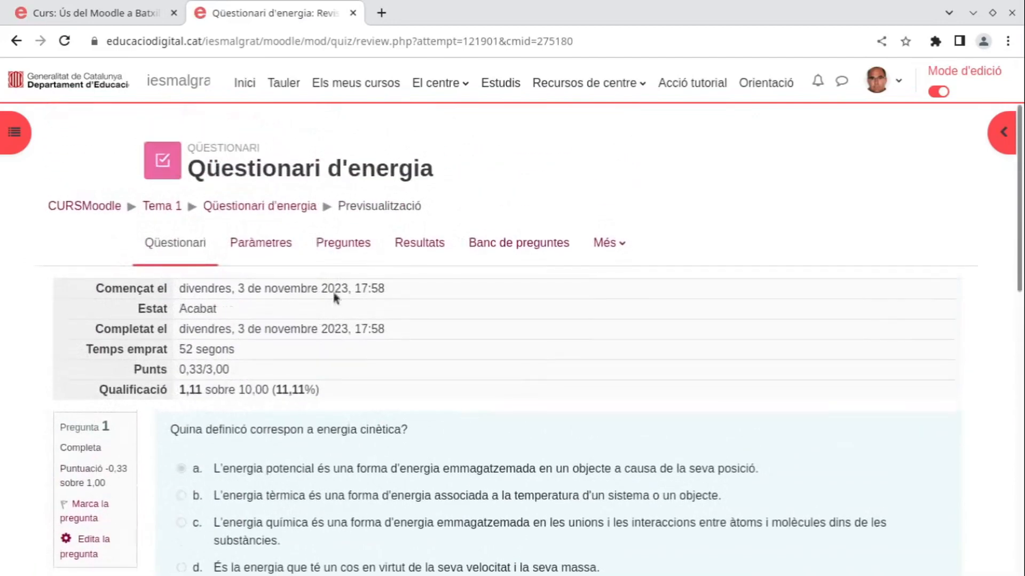
# Step: Open the settings of Qüestionari d'energia and check its Aspecte and Comportament de la pregunta options
pyautogui.click(262, 244)
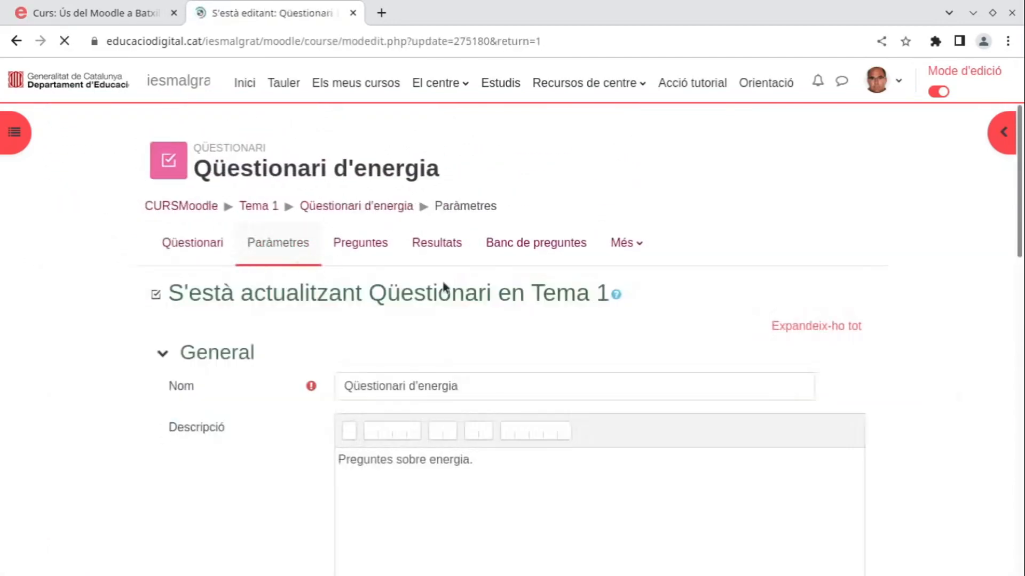
pyautogui.scroll(-10, 338, 297)
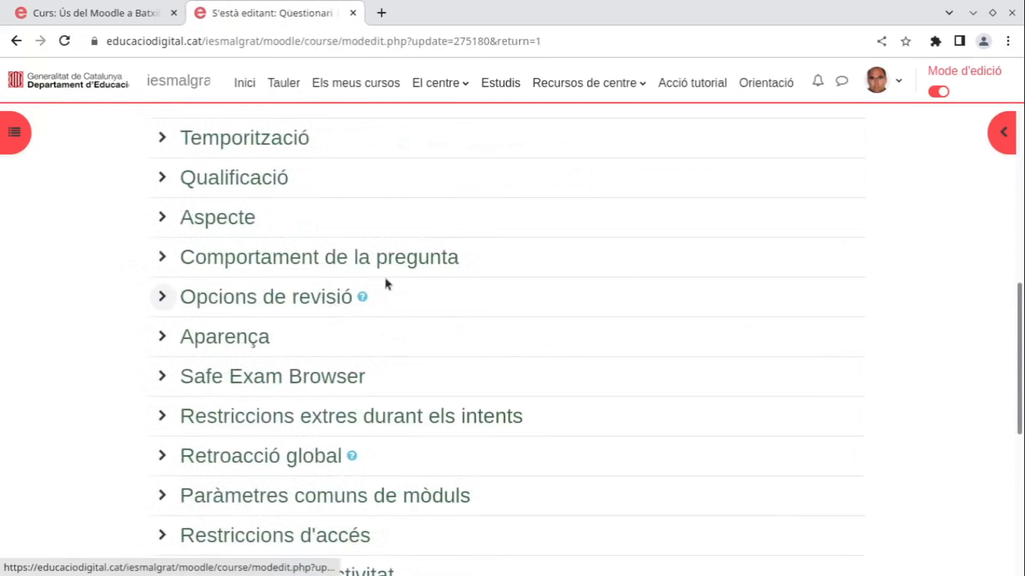
pyautogui.click(162, 219)
pyautogui.click(163, 319)
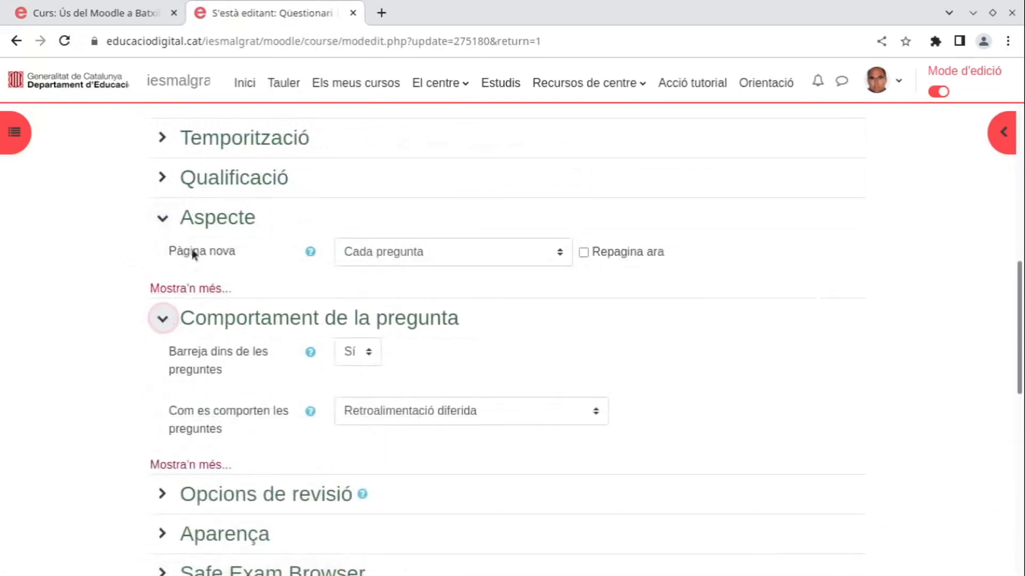
pyautogui.click(162, 218)
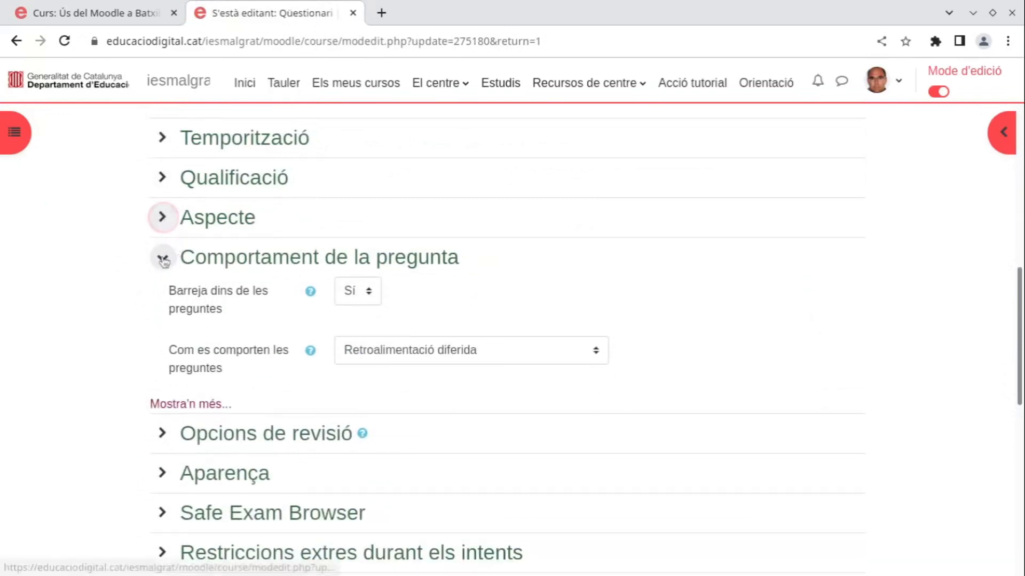
pyautogui.click(162, 259)
# Step: Enable L'intent, Si és correcte, Retroacció específica, Retroacció general and Resposta correcta for review immediately after each attempt, and save the settings, returning to the course
pyautogui.click(162, 296)
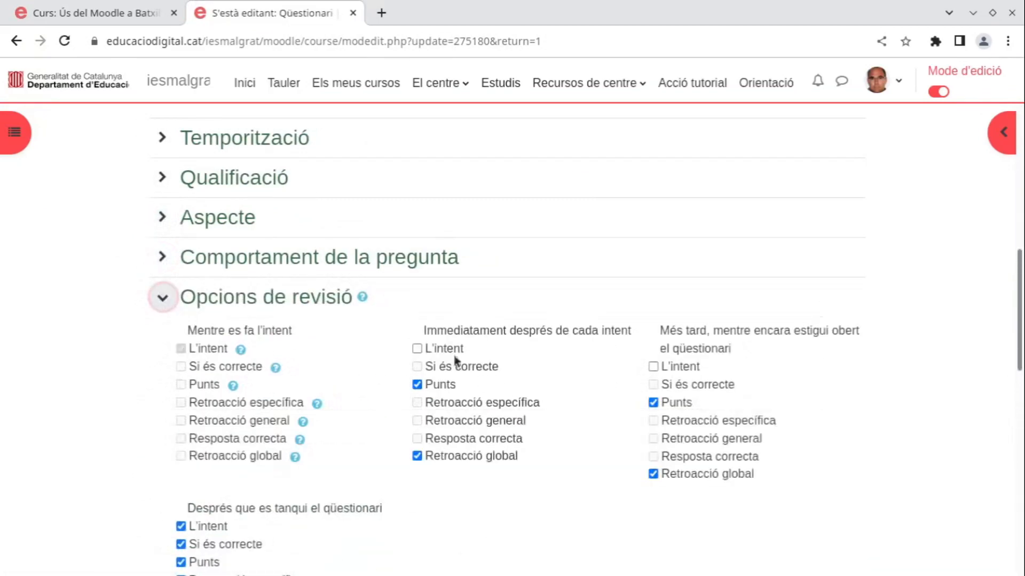
pyautogui.click(417, 349)
pyautogui.click(420, 366)
pyautogui.click(417, 402)
pyautogui.click(418, 440)
pyautogui.scroll(-5, 427, 363)
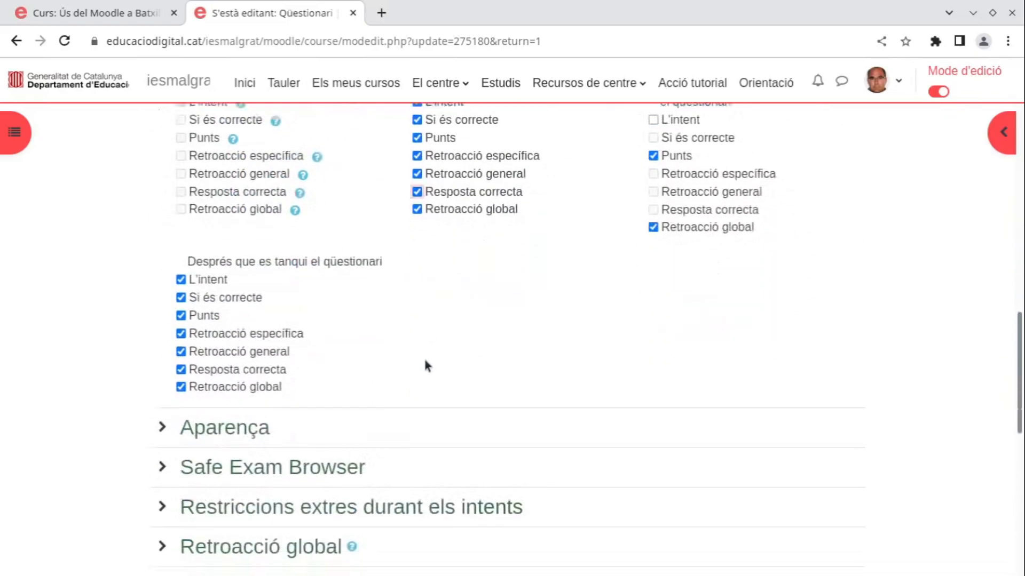
pyautogui.scroll(3, 523, 256)
pyautogui.scroll(-10, 469, 343)
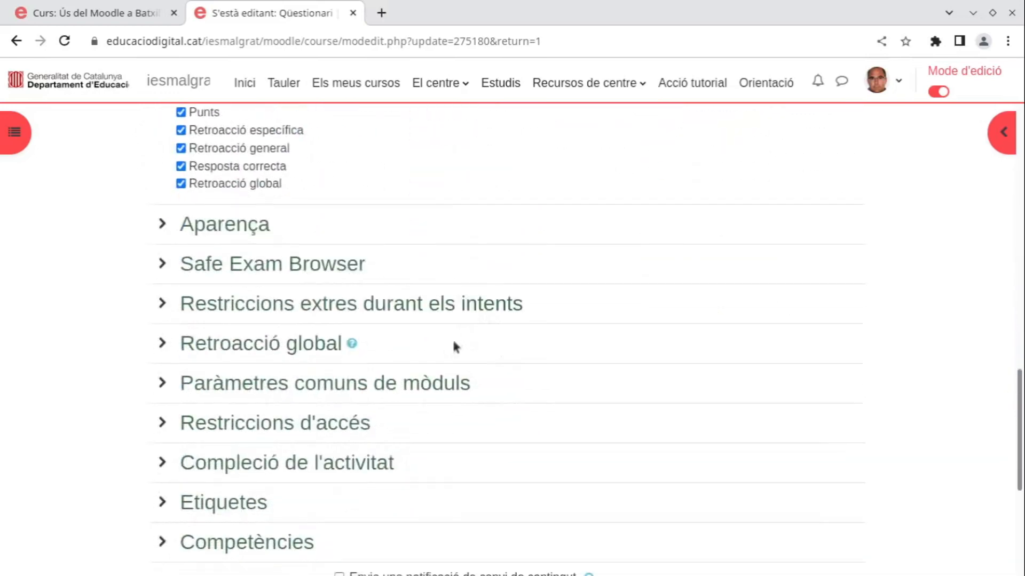
pyautogui.click(476, 315)
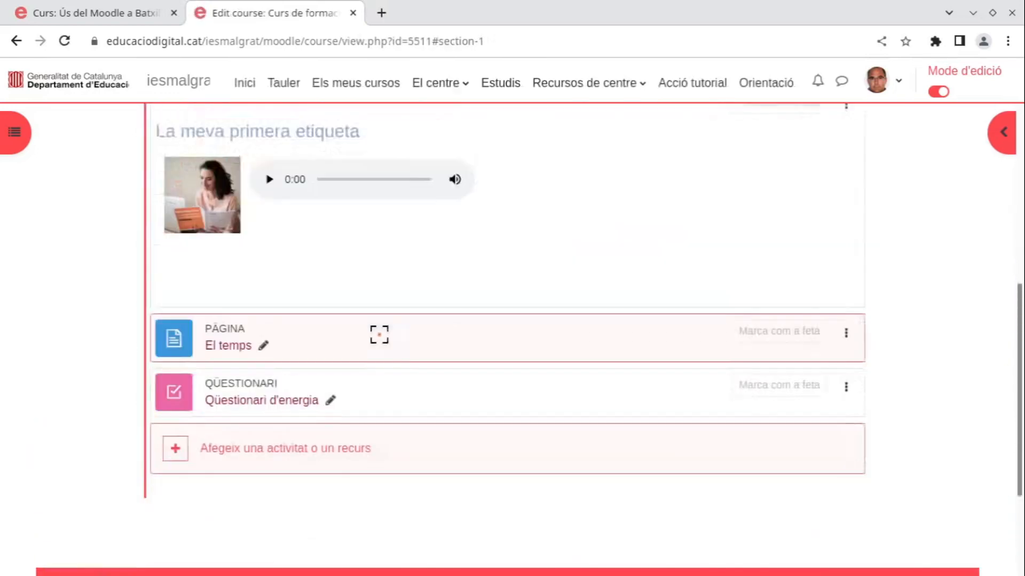
# Step: Start a new quiz preview and match Energia potencial with "En funció del moviment o velocitat" and the other energies with "En funció de la posició o alçada"
pyautogui.click(267, 350)
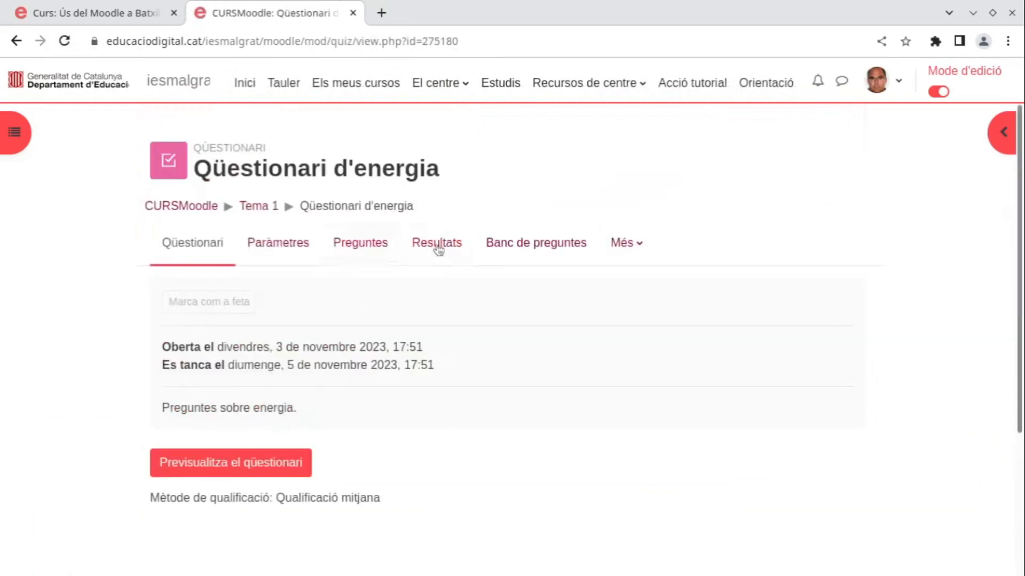
pyautogui.click(306, 466)
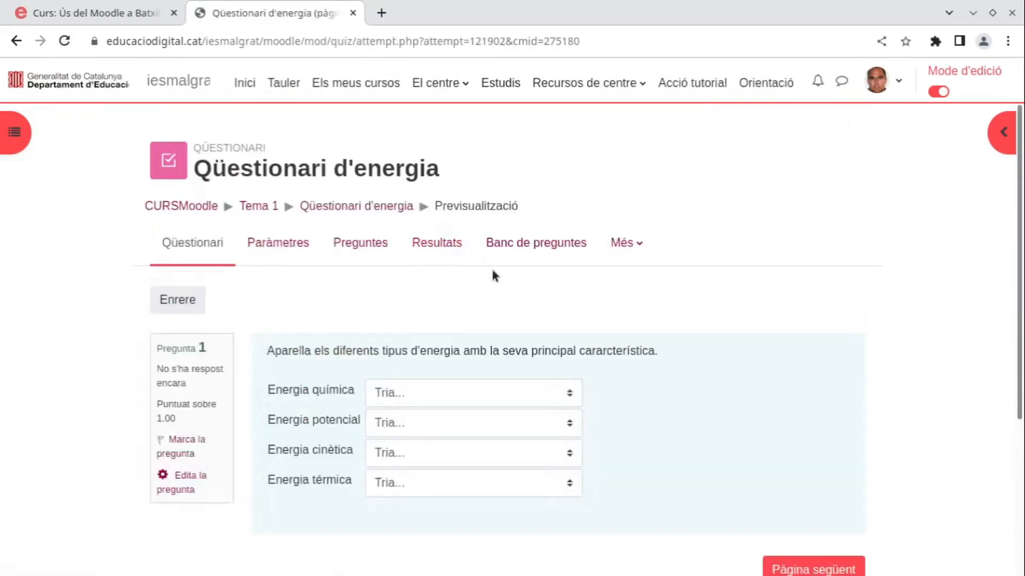
pyautogui.click(457, 219)
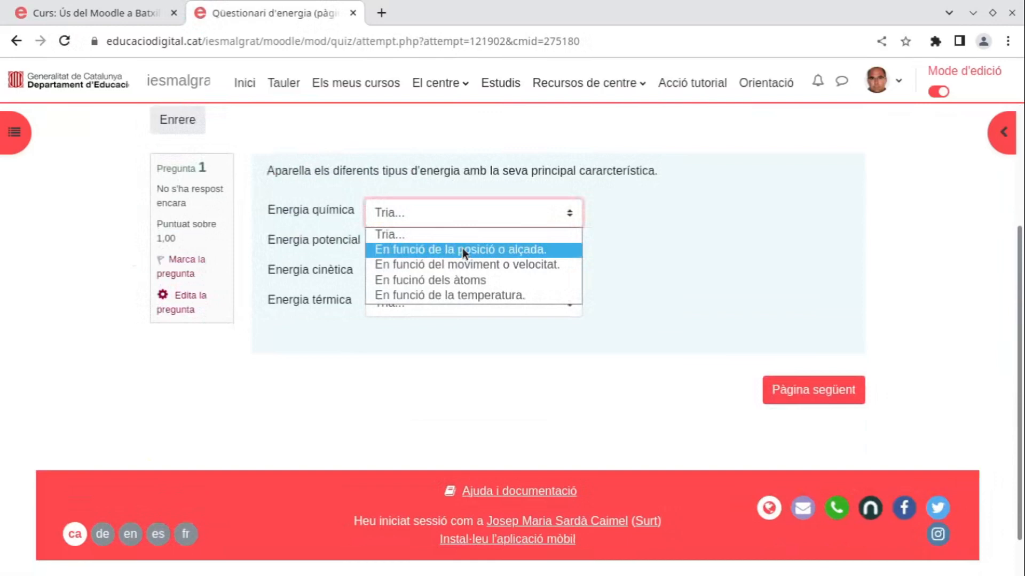
pyautogui.click(462, 249)
pyautogui.click(462, 250)
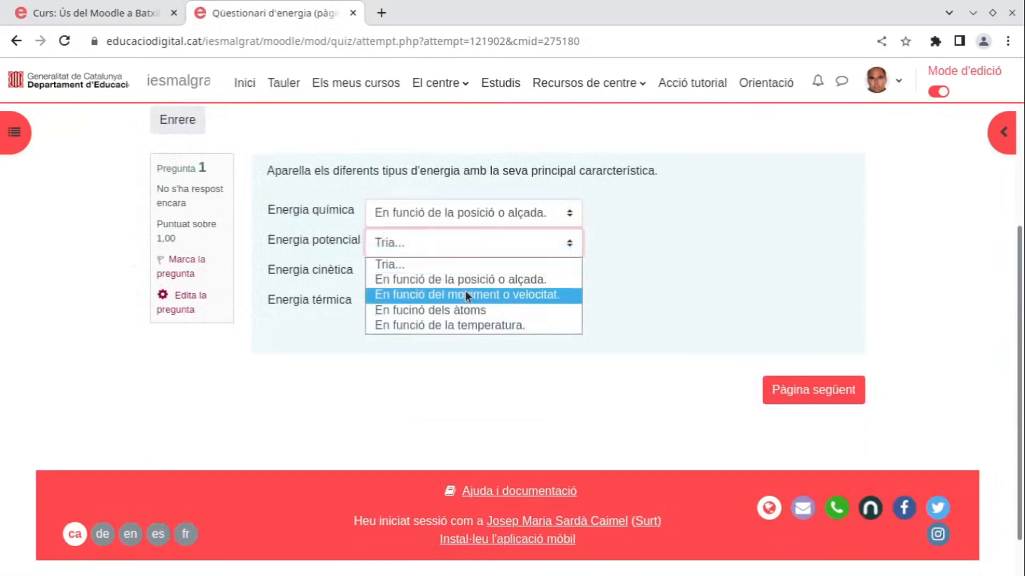
pyautogui.click(464, 292)
pyautogui.click(467, 282)
pyautogui.click(463, 314)
pyautogui.click(466, 303)
pyautogui.click(474, 339)
pyautogui.click(824, 391)
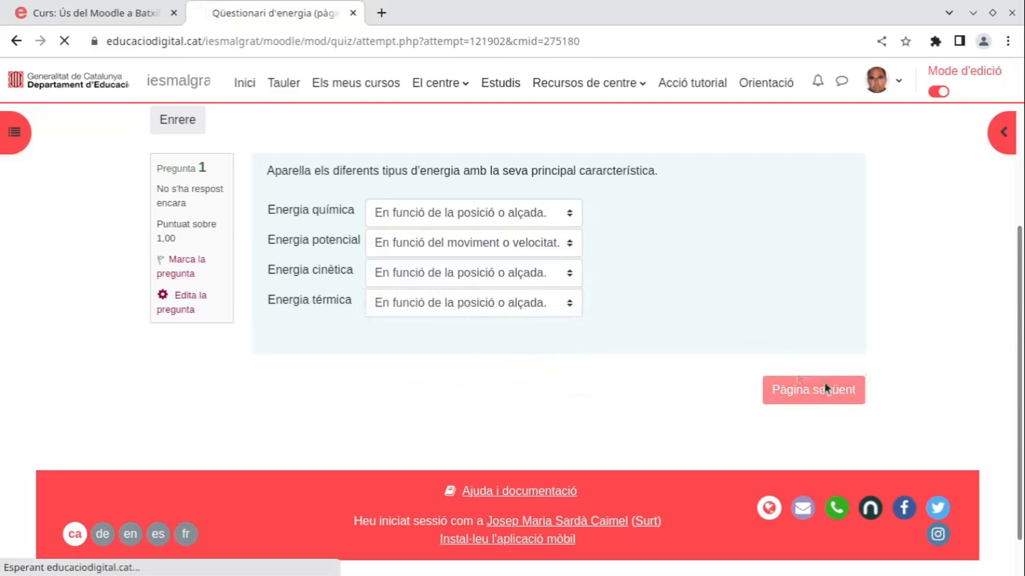
# Step: Answer question 2 with option b and question 3 with option c, and finish the attempt
pyautogui.click(278, 432)
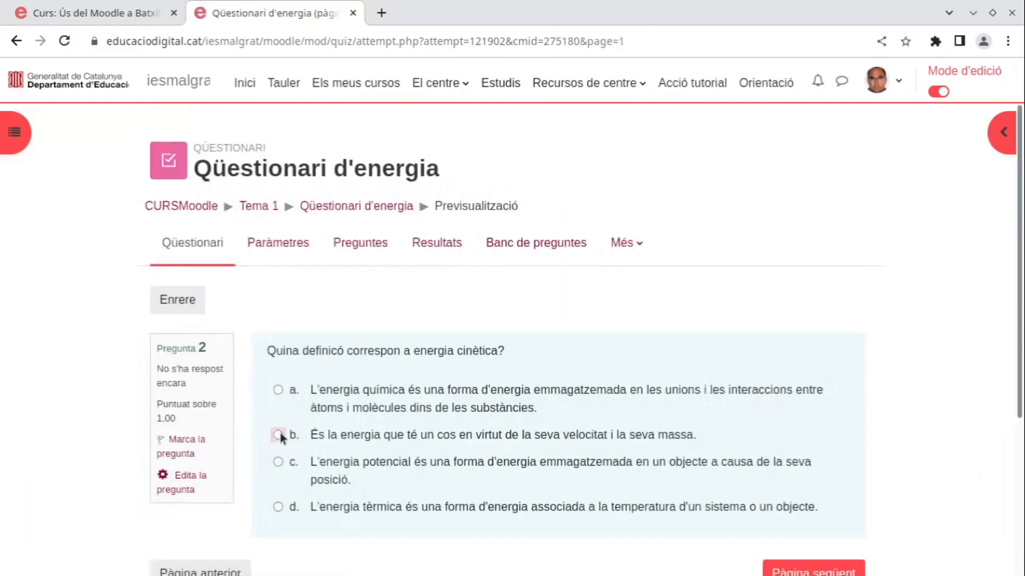
pyautogui.scroll(-1, 616, 351)
pyautogui.scroll(-3, 615, 351)
pyautogui.click(840, 418)
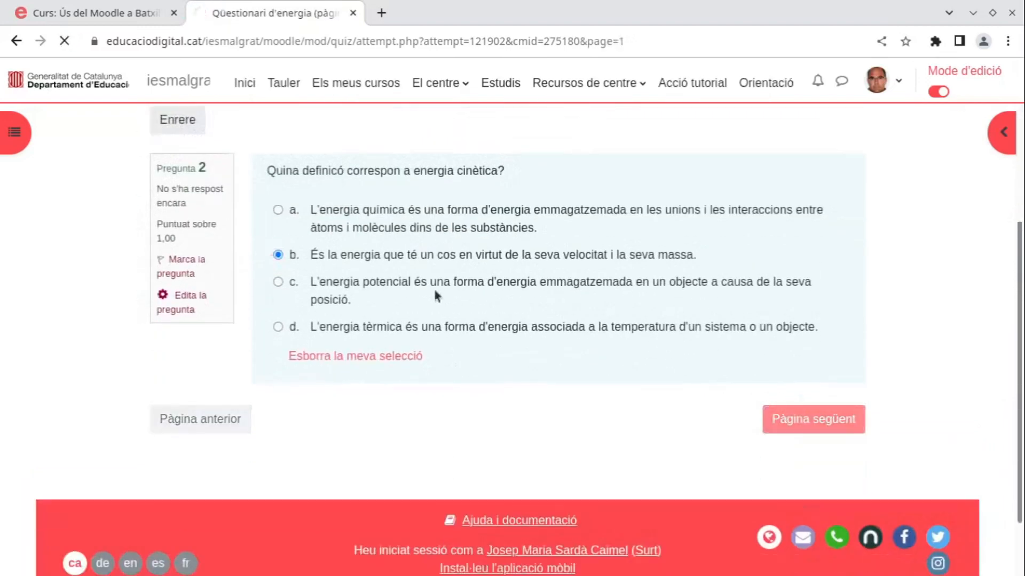
pyautogui.scroll(-3, 352, 286)
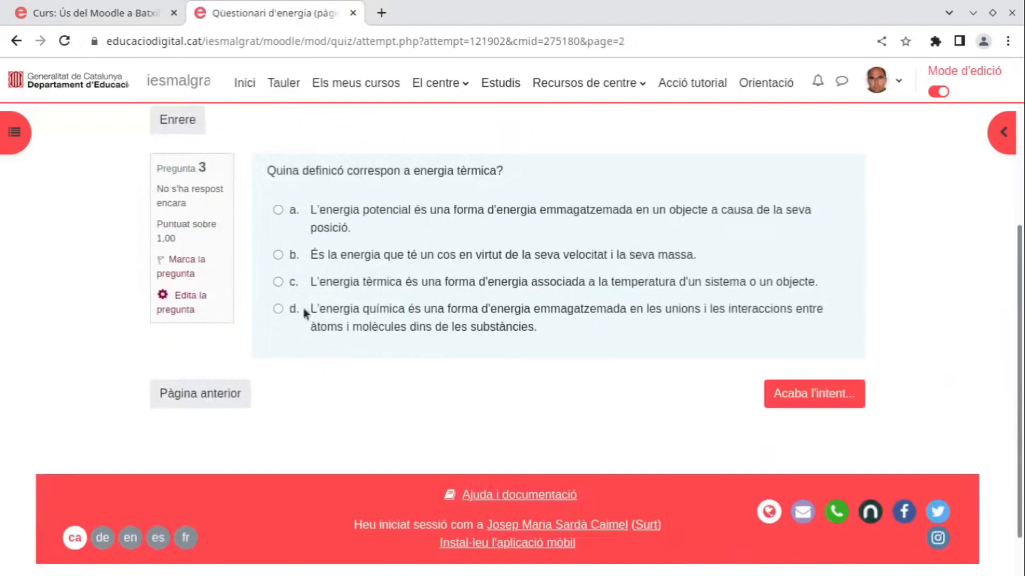
pyautogui.click(279, 282)
pyautogui.click(835, 412)
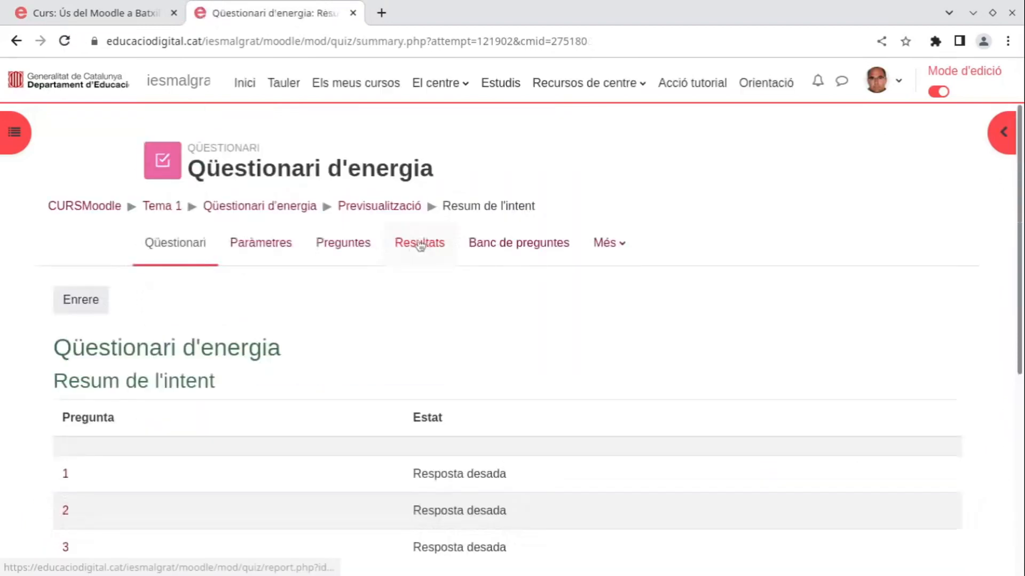
# Step: Submit all answers of the second preview attempt from its summary and confirm the submission
pyautogui.scroll(-5, 374, 283)
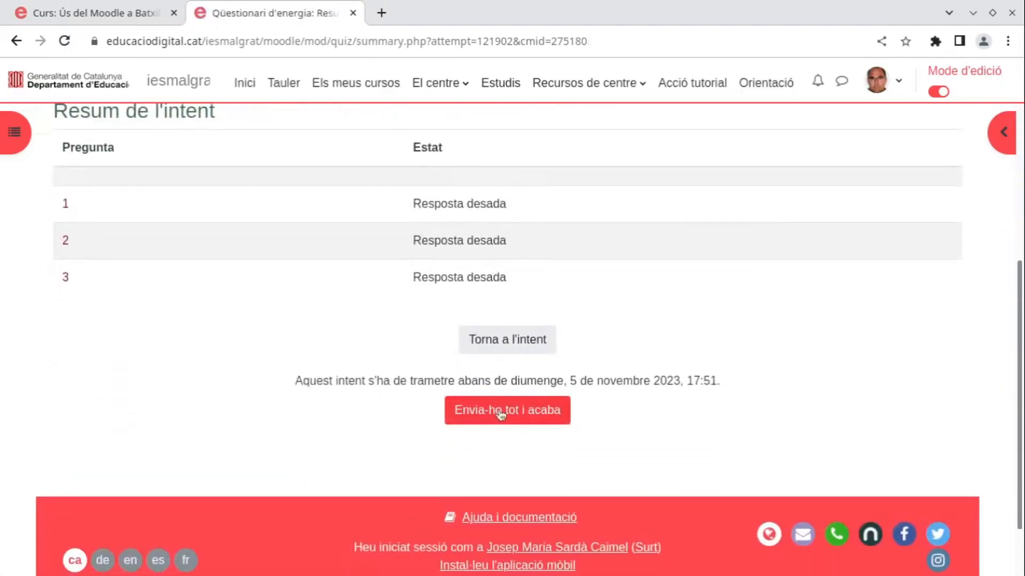
pyautogui.click(501, 415)
pyautogui.click(621, 227)
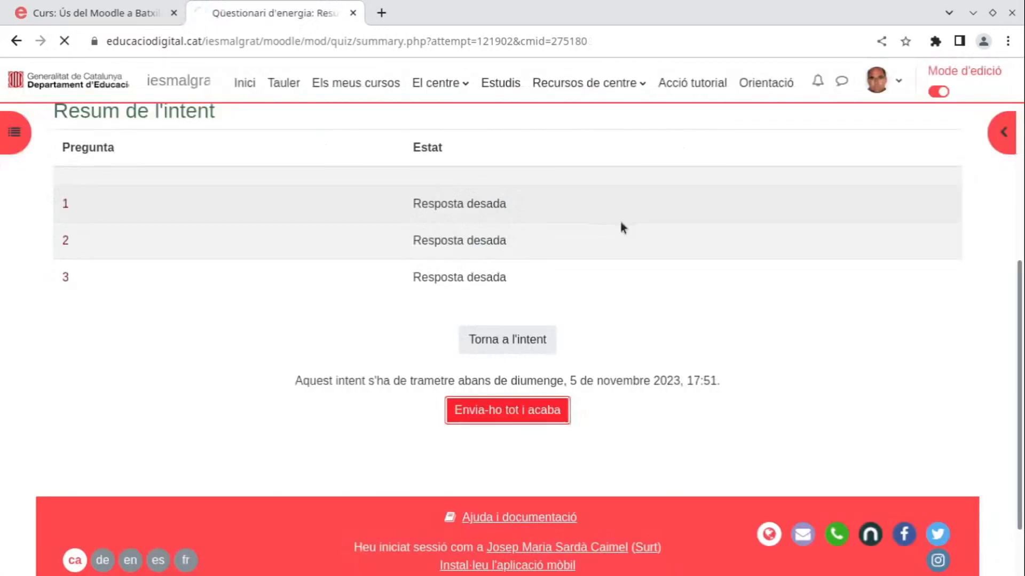
# Step: Examine the attempt's grade and the correctness marks, feedback and correct answers given for each of the three questions
pyautogui.scroll(-3, 366, 296)
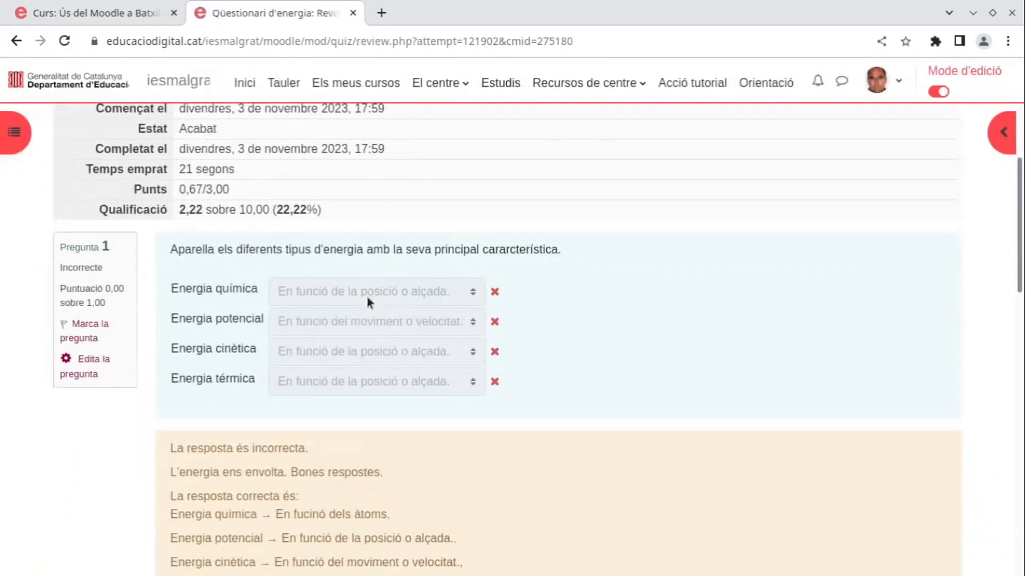
pyautogui.scroll(2, 350, 282)
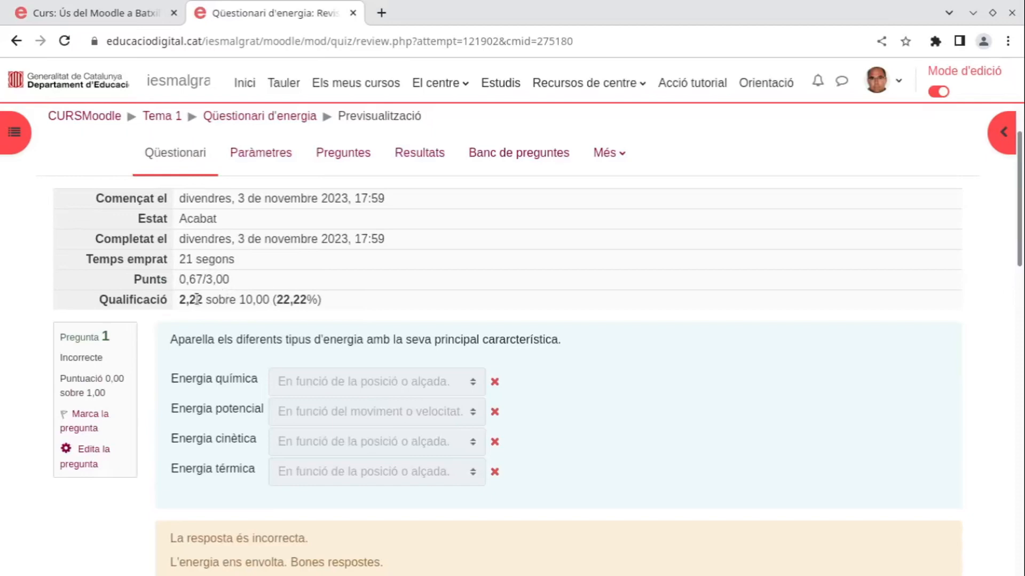
pyautogui.scroll(-5, 290, 275)
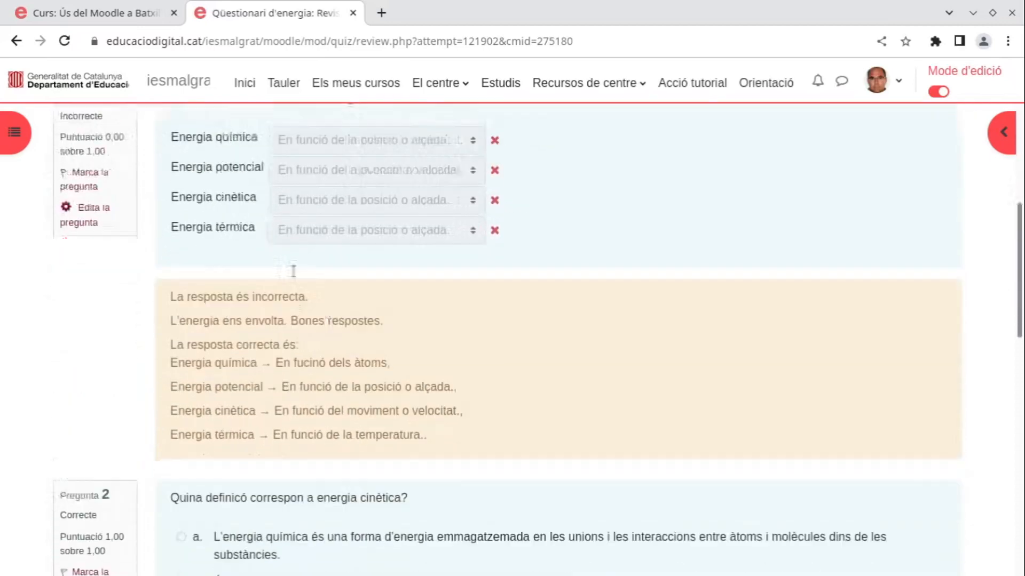
pyautogui.scroll(-6, 360, 275)
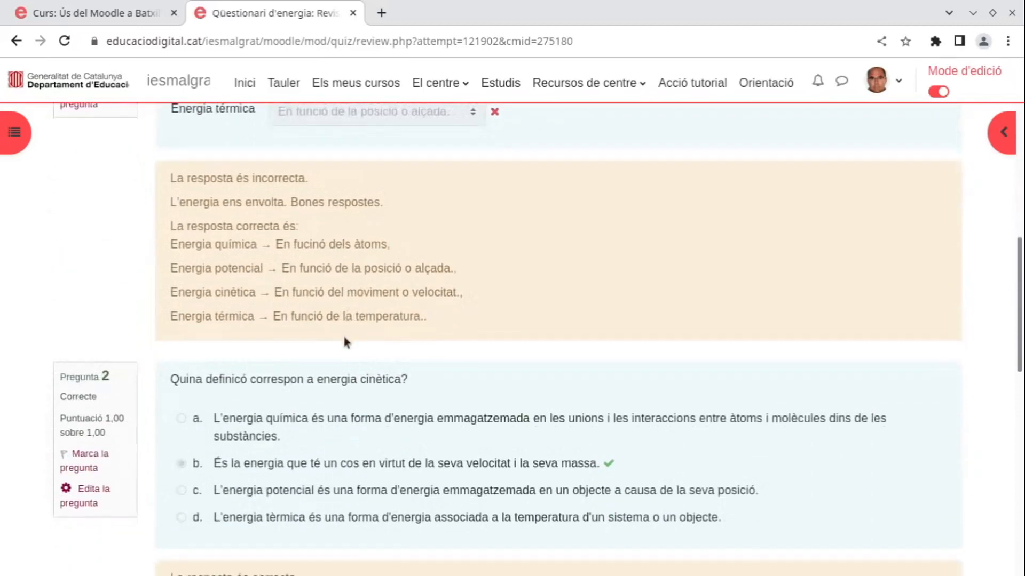
pyautogui.scroll(-8, 340, 368)
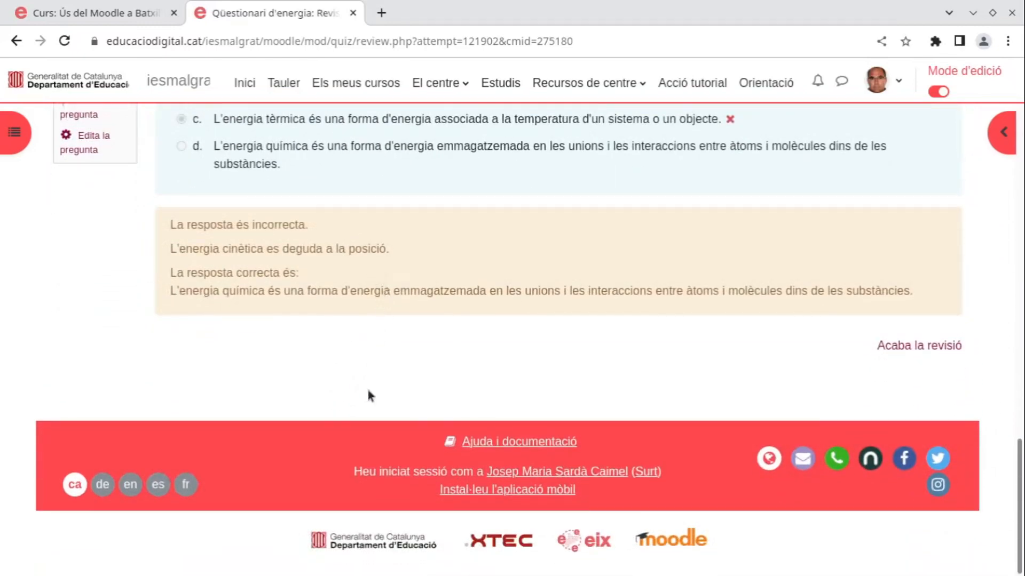
pyautogui.scroll(5, 379, 352)
pyautogui.scroll(7, 359, 404)
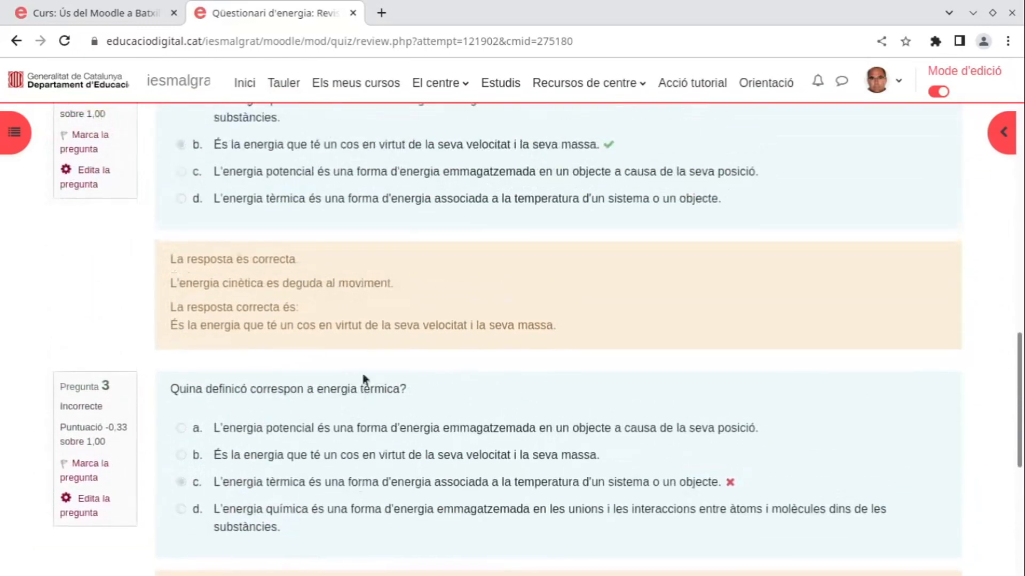
pyautogui.scroll(3, 404, 296)
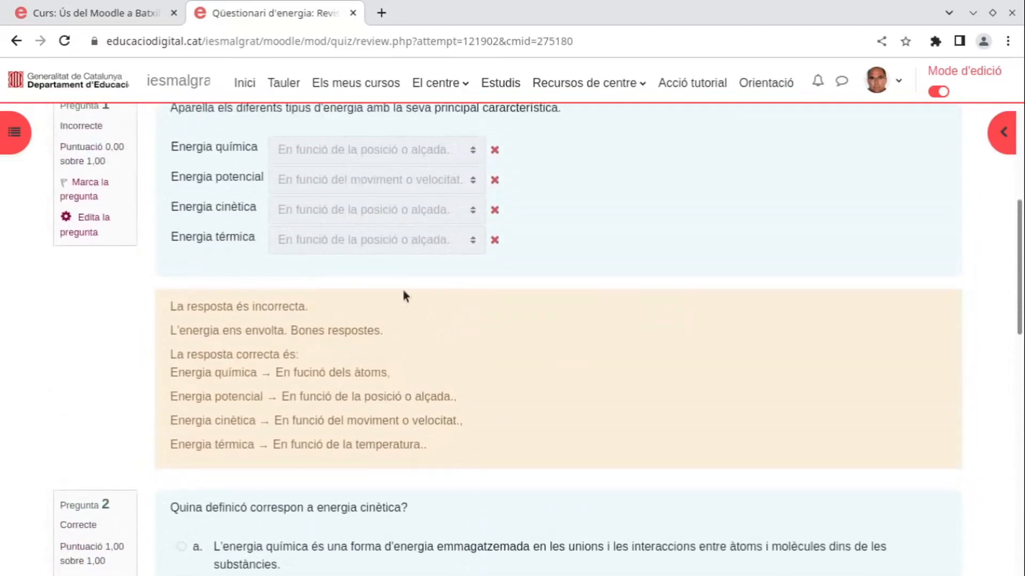